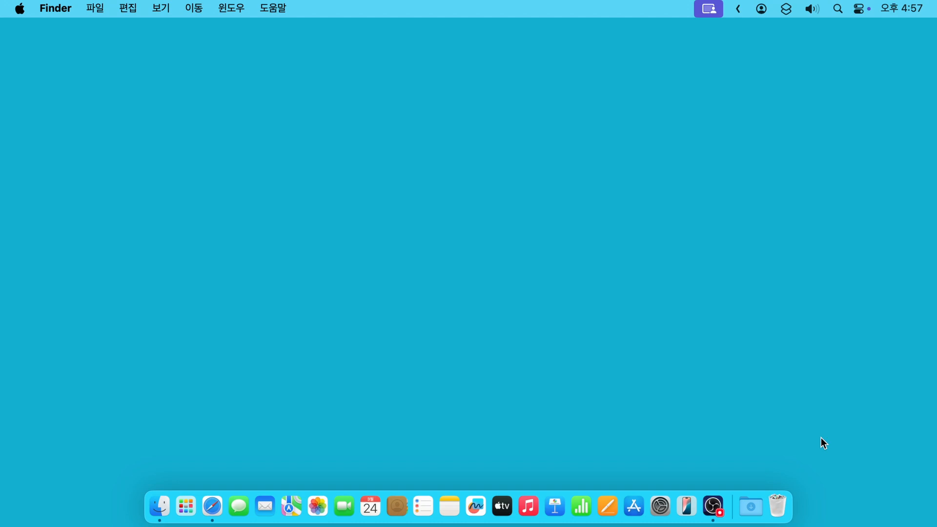
Bring up the macOS Wikipedia page in Safari and place the Notes window over it
{"action": "left_click", "coordinate": [453, 498]}
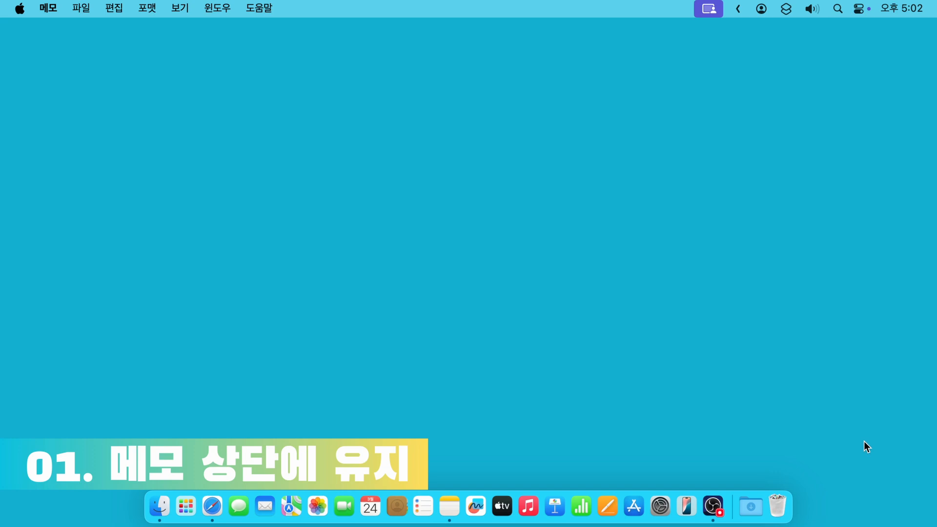
{"action": "left_click", "coordinate": [215, 510]}
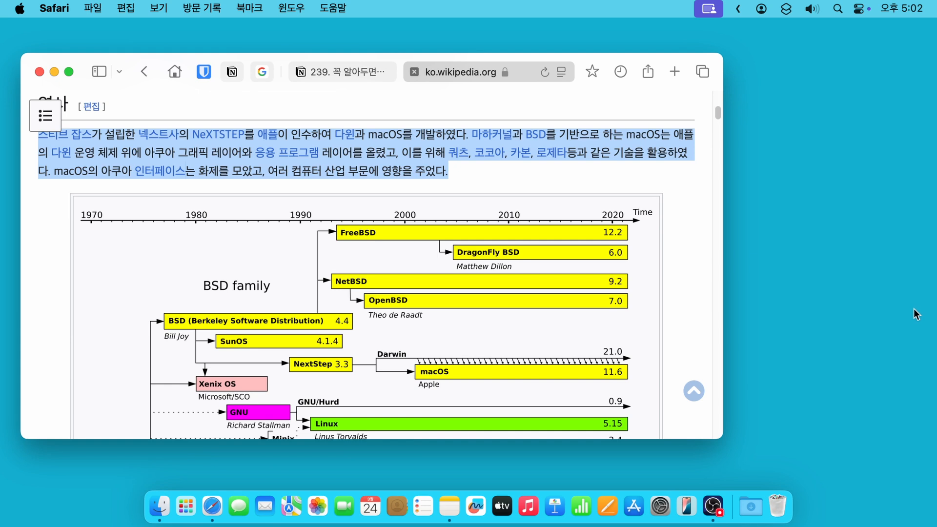
{"action": "left_click", "coordinate": [452, 498]}
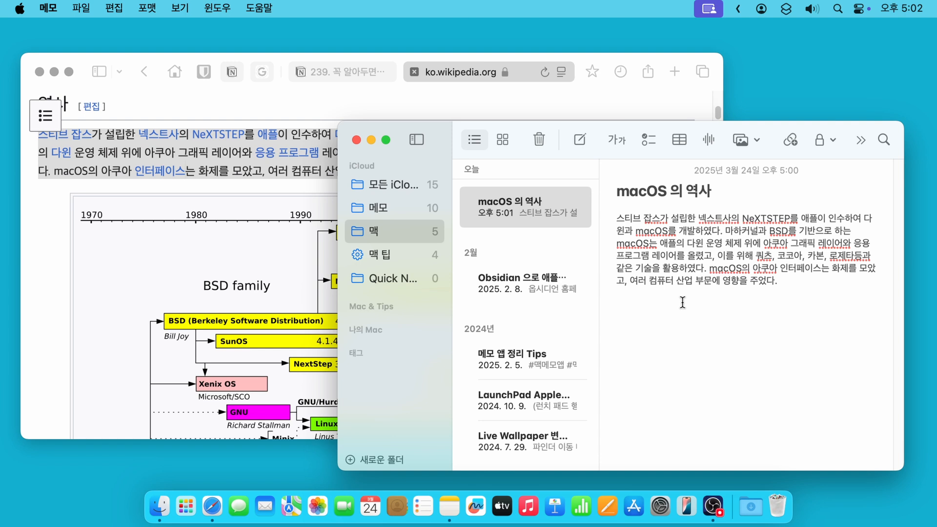
Switch to the Safari page, clear its text selection, and return to the Notes window
{"action": "left_click", "coordinate": [350, 99]}
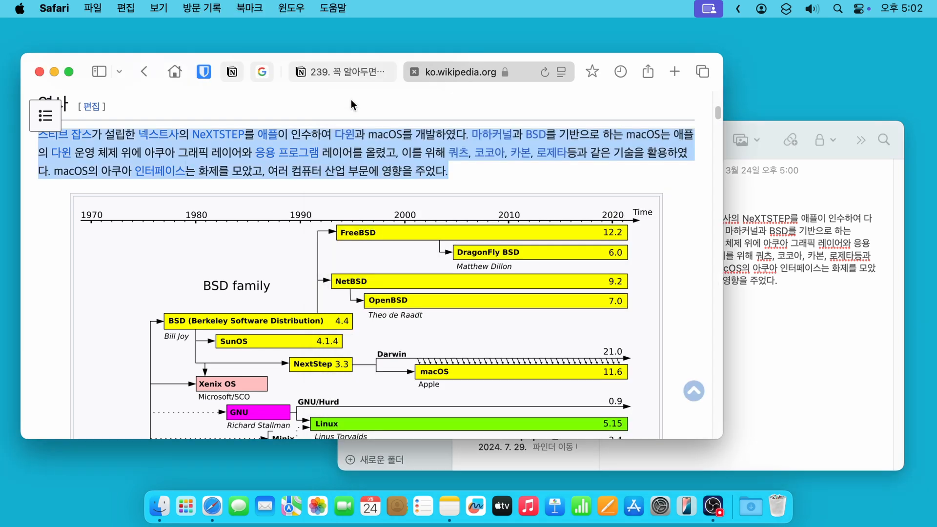
{"action": "left_click", "coordinate": [456, 174]}
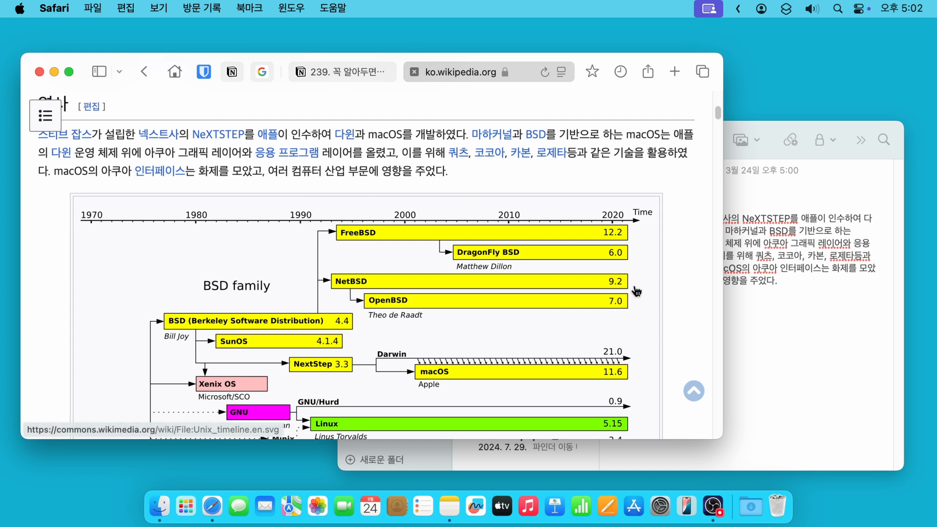
{"action": "left_click", "coordinate": [742, 313]}
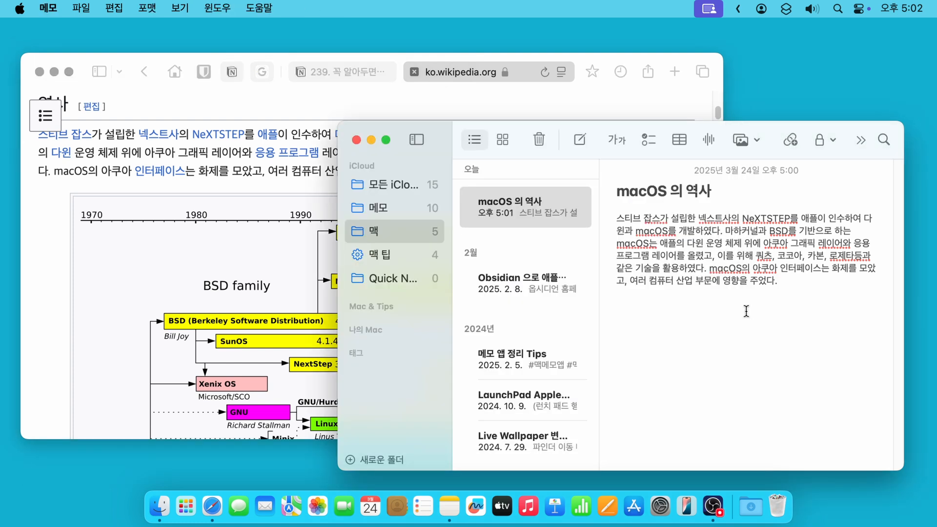
Open the note "macOS 의 역사" in its own window and keep that window on top of other windows
{"action": "left_click", "coordinate": [501, 204]}
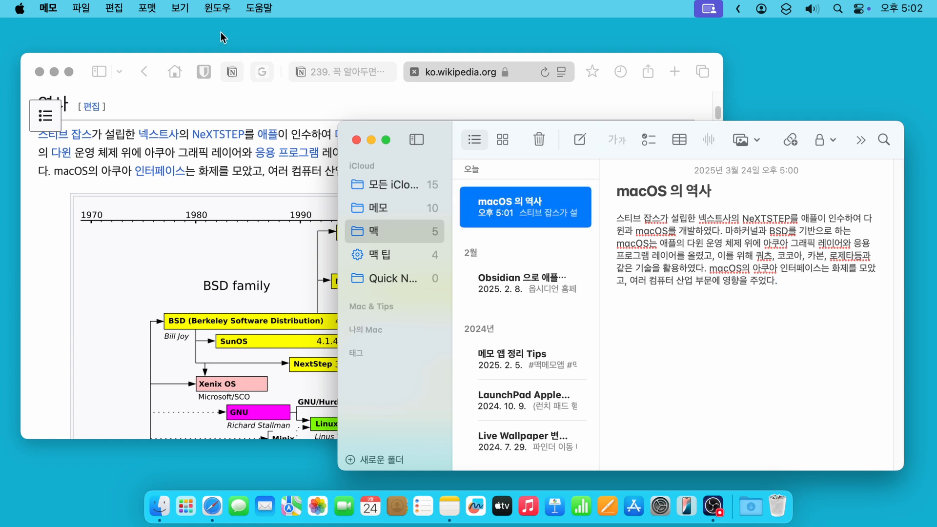
{"action": "double_click", "coordinate": [499, 213]}
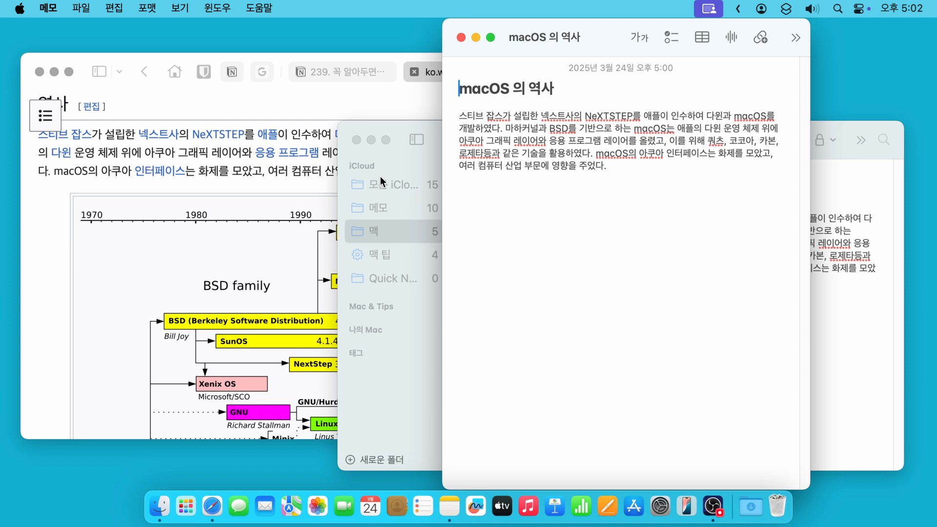
{"action": "left_click", "coordinate": [211, 9]}
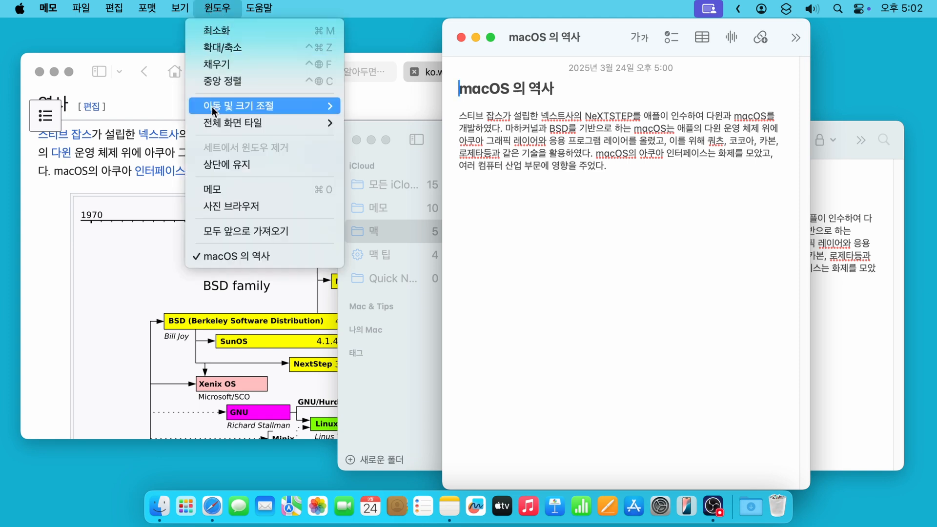
{"action": "left_click", "coordinate": [259, 166]}
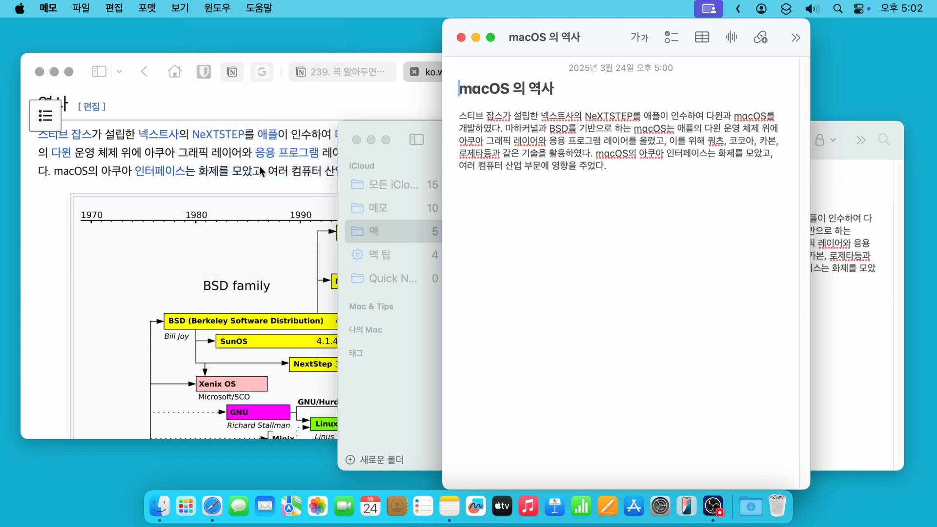
Switch between Safari and the floating "macOS 의 역사" note, adding a new line after the note's last paragraph
{"action": "left_click", "coordinate": [283, 103]}
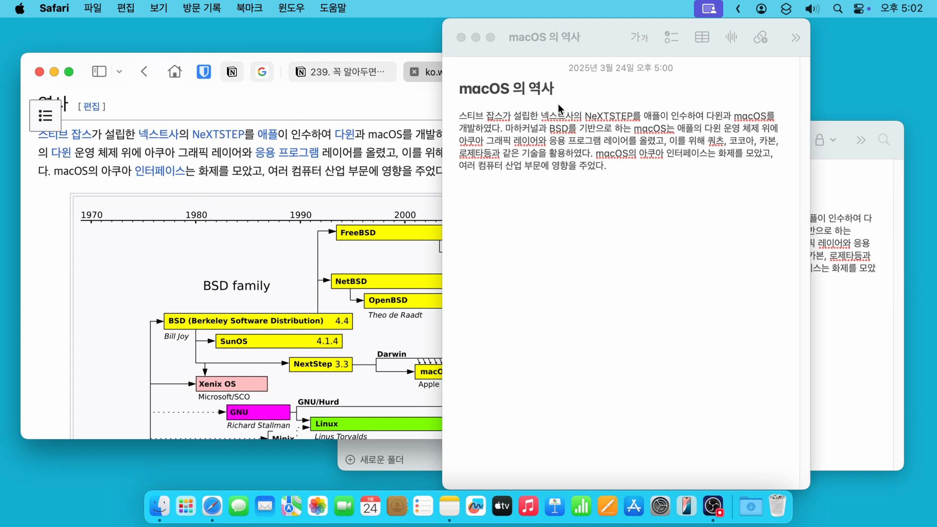
{"action": "left_click", "coordinate": [575, 106]}
{"action": "left_click", "coordinate": [524, 186]}
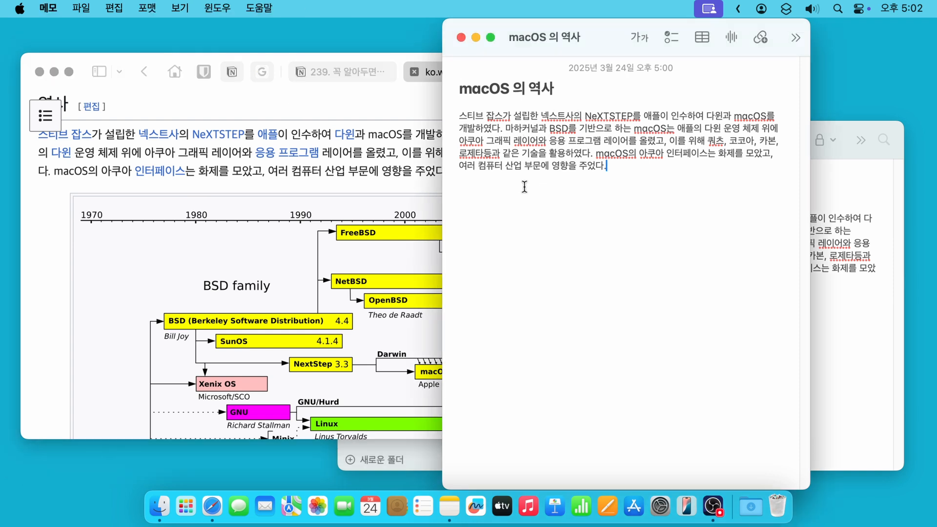
{"action": "key", "text": "Return"}
{"action": "left_click", "coordinate": [291, 194]}
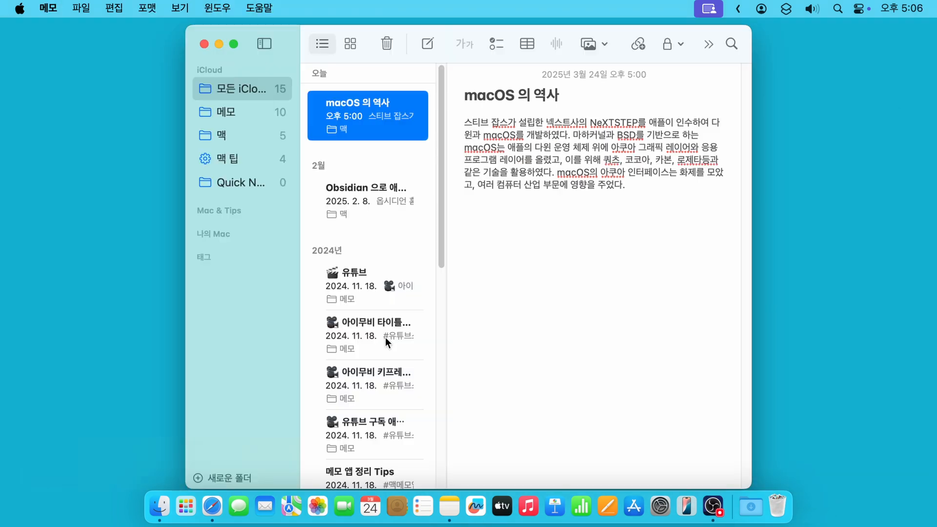
Open the iMovie Lower Thirds note and collapse all its sections from "Lower Third Title" through "타이틀 재사용"
{"action": "left_click", "coordinate": [389, 342]}
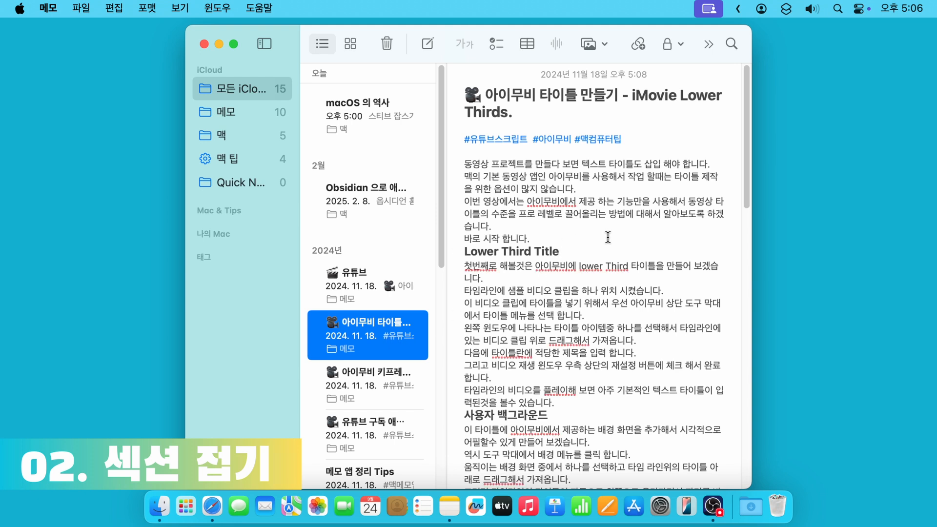
{"action": "left_click", "coordinate": [608, 237]}
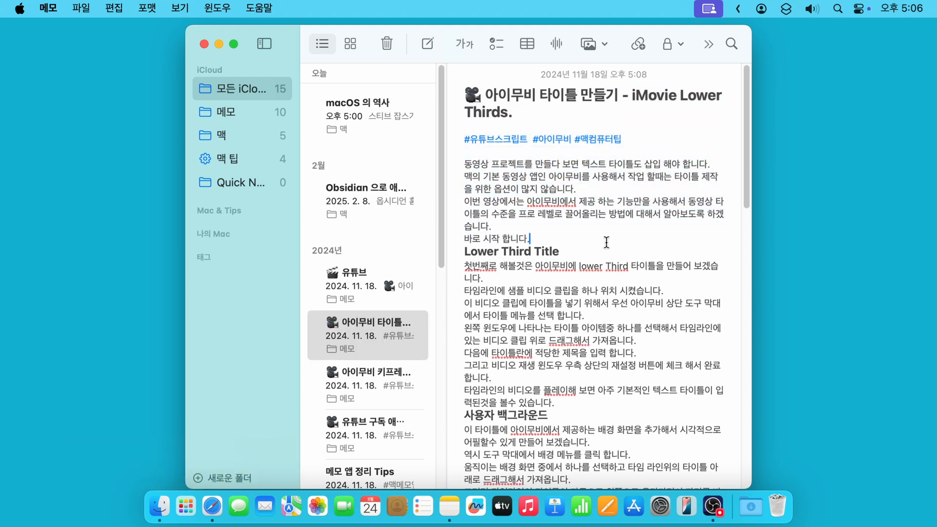
{"action": "left_click", "coordinate": [458, 251]}
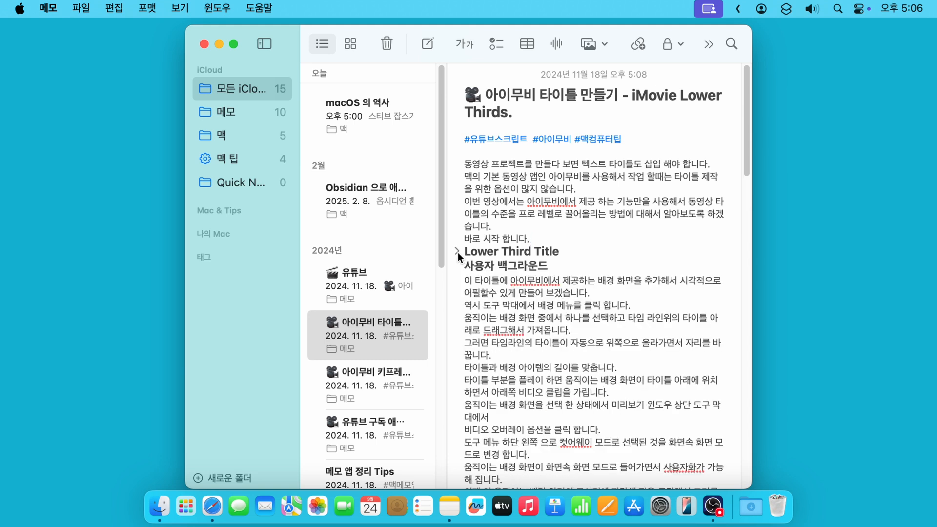
{"action": "left_click", "coordinate": [457, 266]}
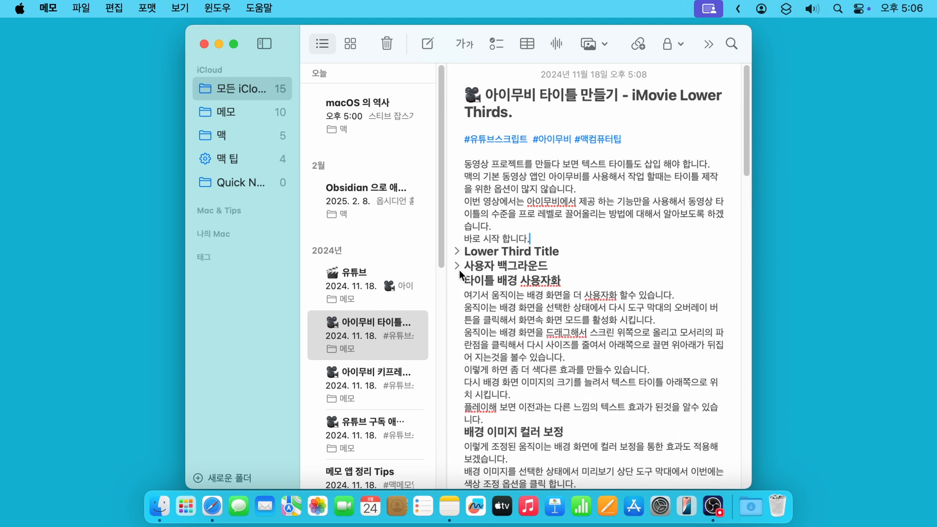
{"action": "left_click", "coordinate": [457, 281]}
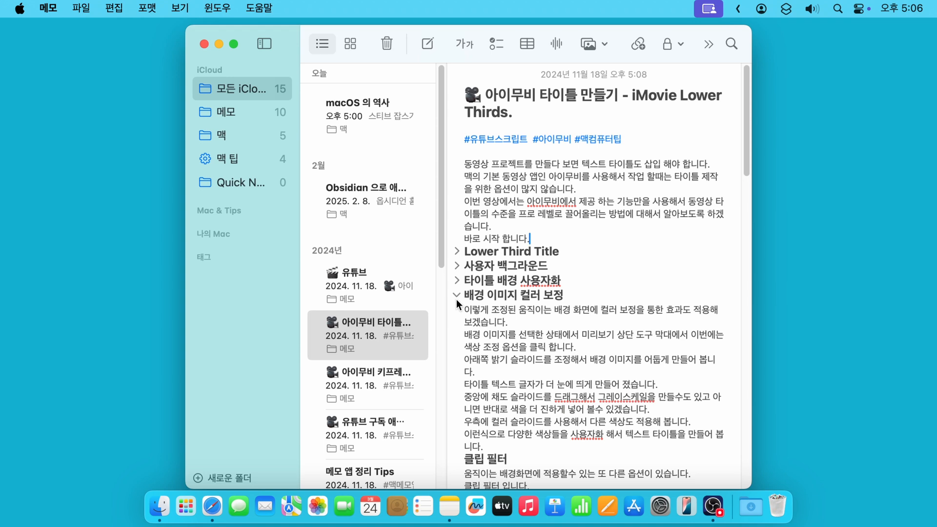
{"action": "left_click", "coordinate": [457, 295]}
{"action": "left_click", "coordinate": [458, 310]}
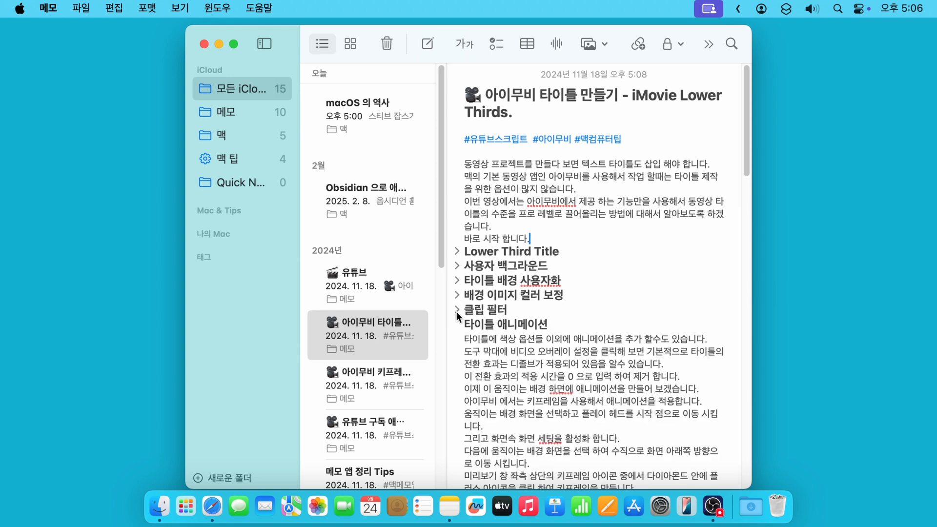
{"action": "left_click", "coordinate": [457, 324]}
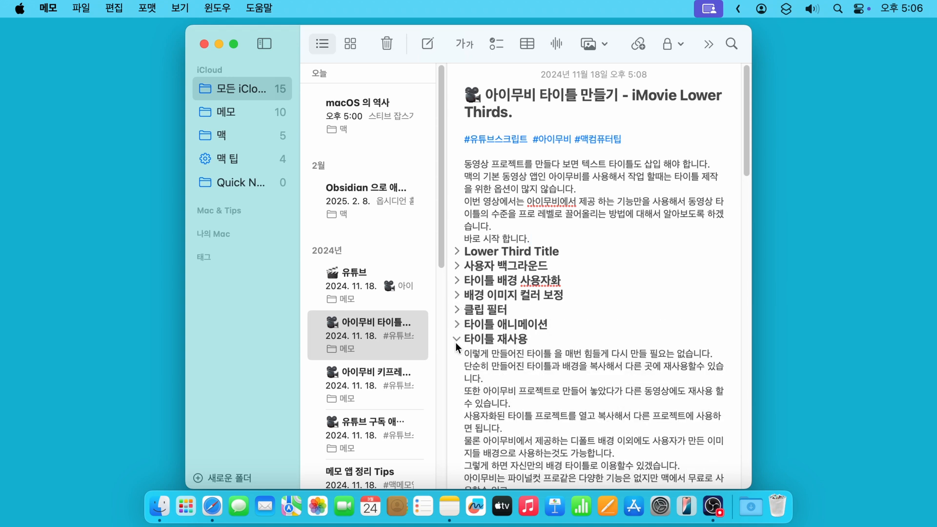
{"action": "left_click", "coordinate": [457, 339]}
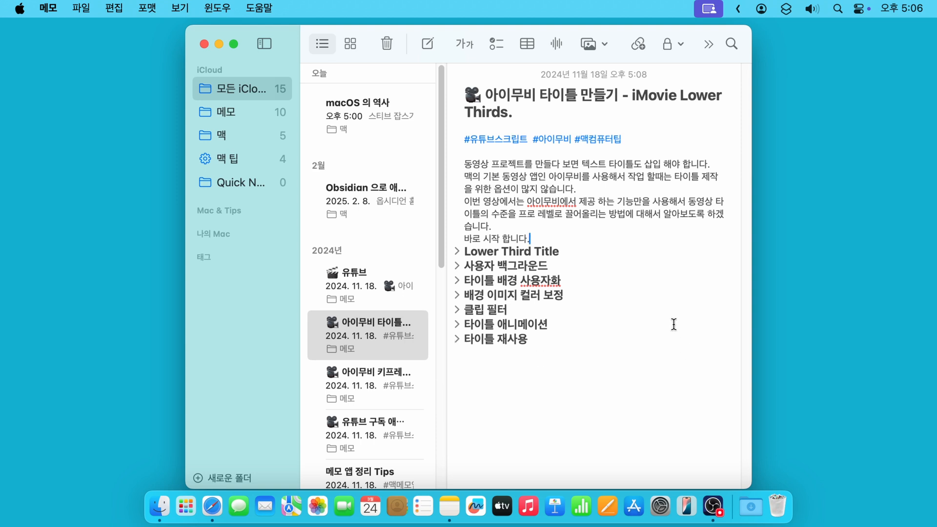
Expand the "Lower Third Title" and "사용자 백그라운드" sections of the iMovie note again
{"action": "left_click", "coordinate": [458, 253]}
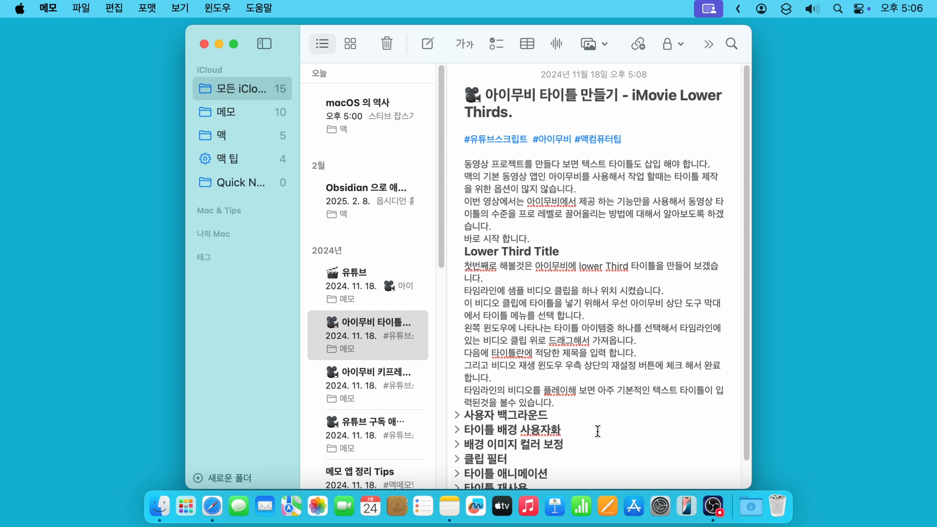
{"action": "left_click", "coordinate": [457, 415]}
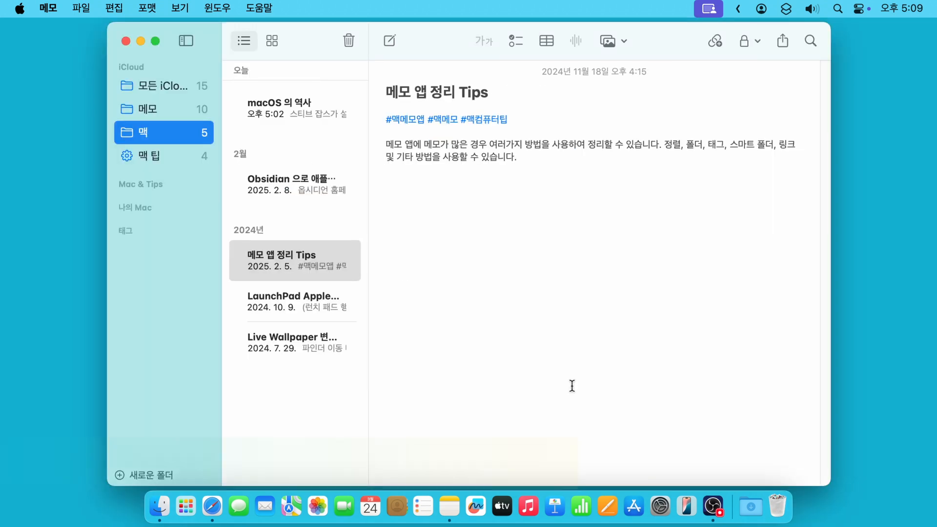
Create a subfolder named "macOS" inside the "맥" folder
{"action": "left_click", "coordinate": [186, 134]}
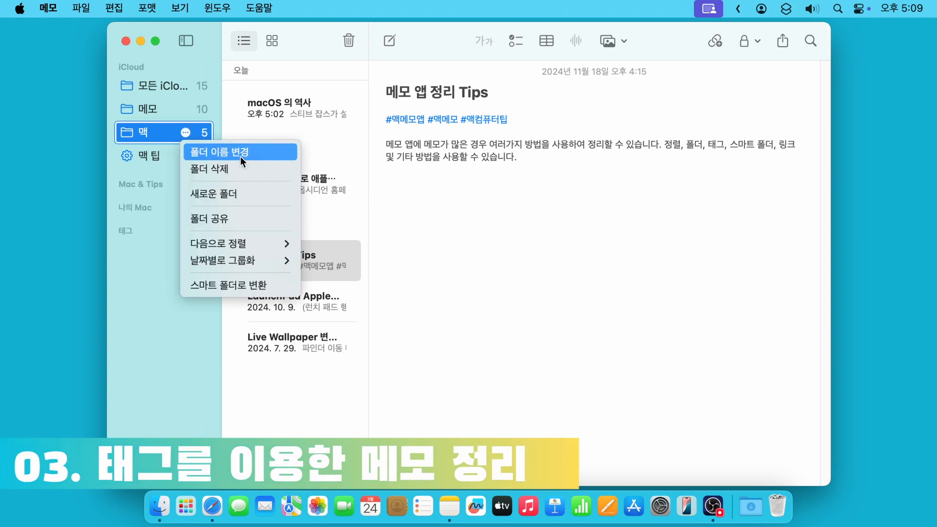
{"action": "left_click", "coordinate": [238, 194]}
{"action": "type", "text": "macOS"}
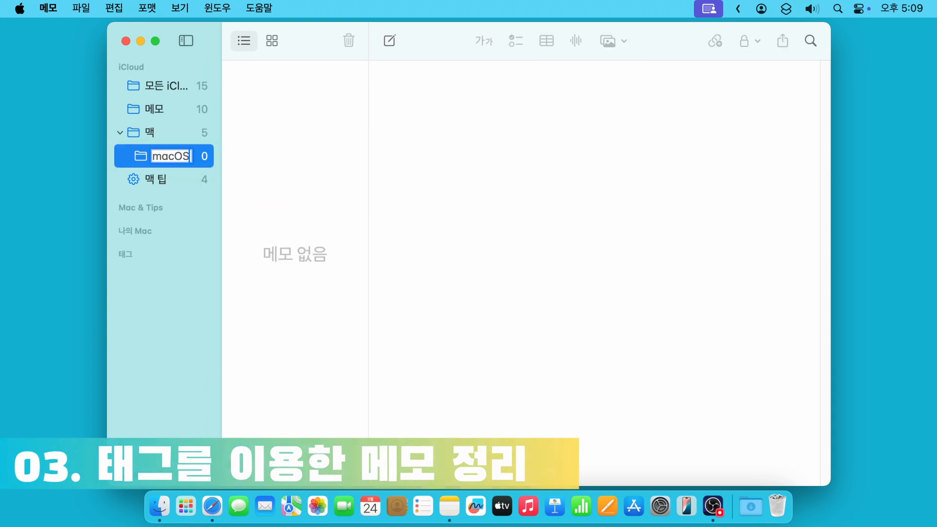
{"action": "key", "text": "Return"}
Move the note "macOS 의 역사" from the "맥" folder into the "macOS" subfolder and open that subfolder
{"action": "left_click", "coordinate": [162, 130]}
{"action": "scroll", "coordinate": [277, 107], "scroll_direction": "right", "scroll_amount": 3}
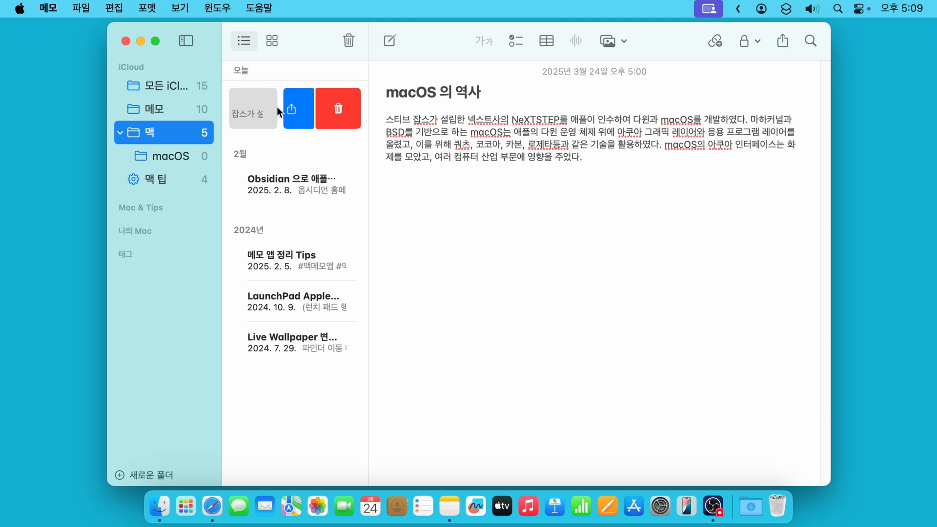
{"action": "left_click_drag", "start_coordinate": [276, 112], "coordinate": [182, 151]}
{"action": "left_click", "coordinate": [166, 159]}
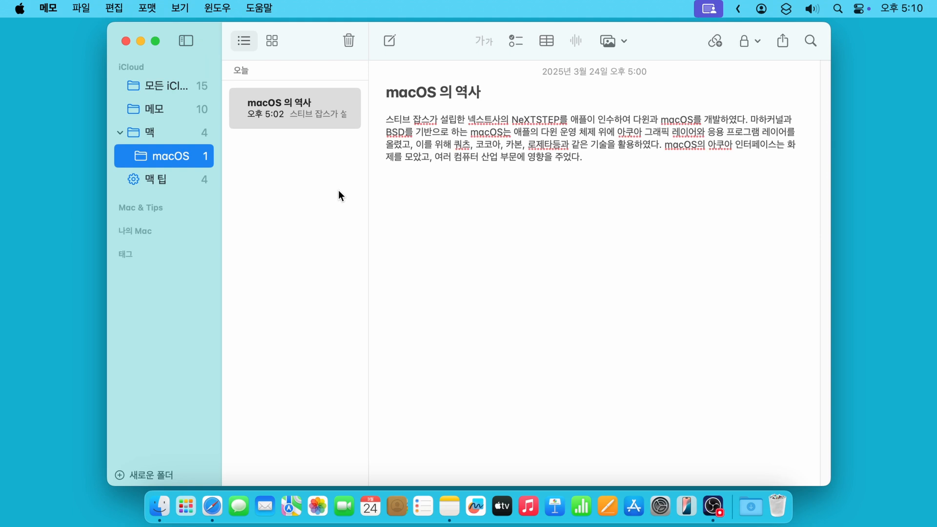
Add the tag #macOS on a new line at the end of the "macOS 의 역사" note
{"action": "left_click", "coordinate": [413, 188]}
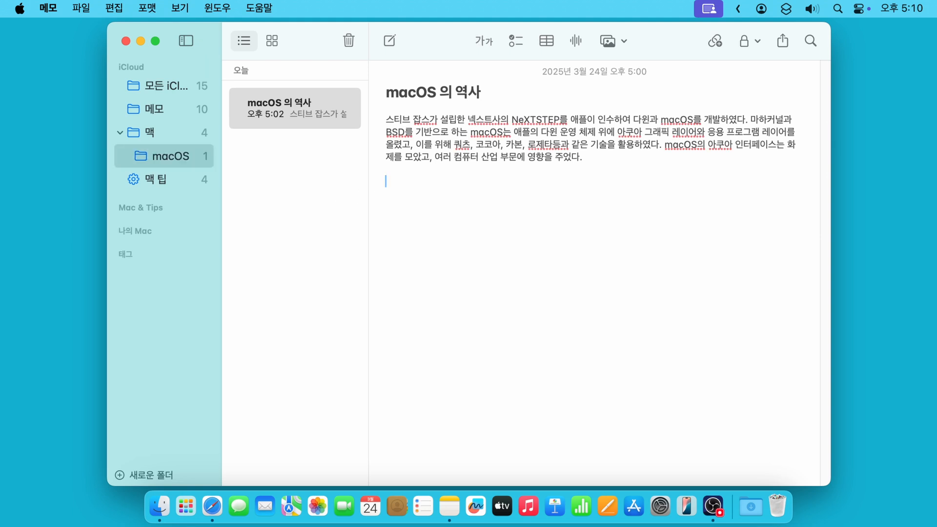
{"action": "type", "text": "#macOS"}
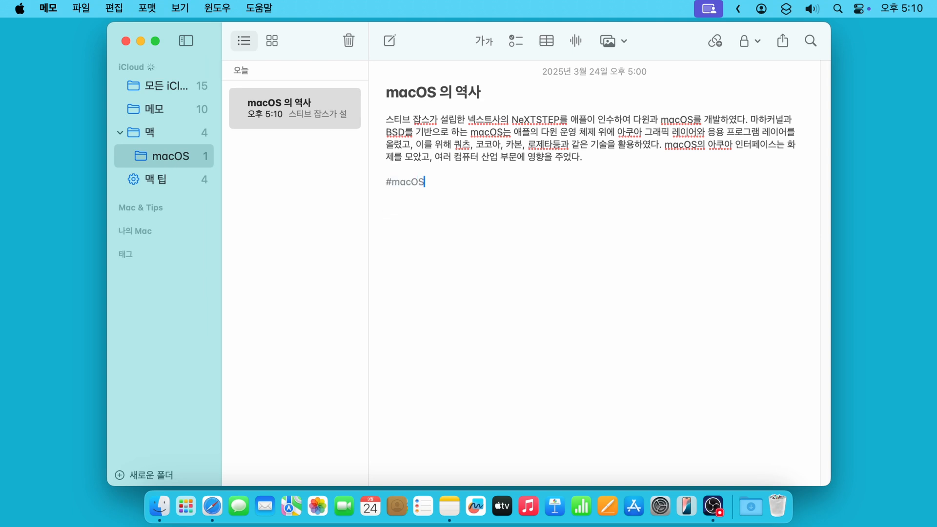
{"action": "key", "text": "Return"}
Expand the tag list and show the notes tagged #macOS
{"action": "left_click", "coordinate": [124, 254]}
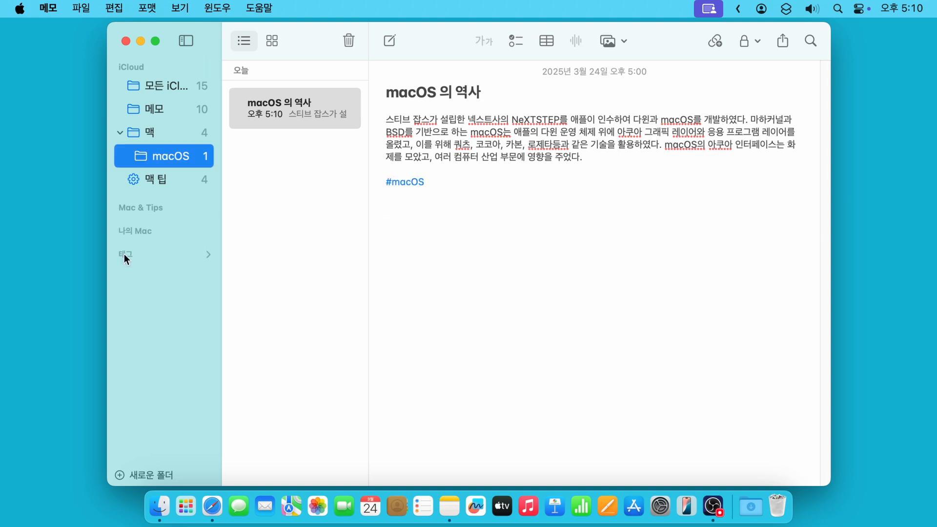
{"action": "left_click", "coordinate": [207, 256]}
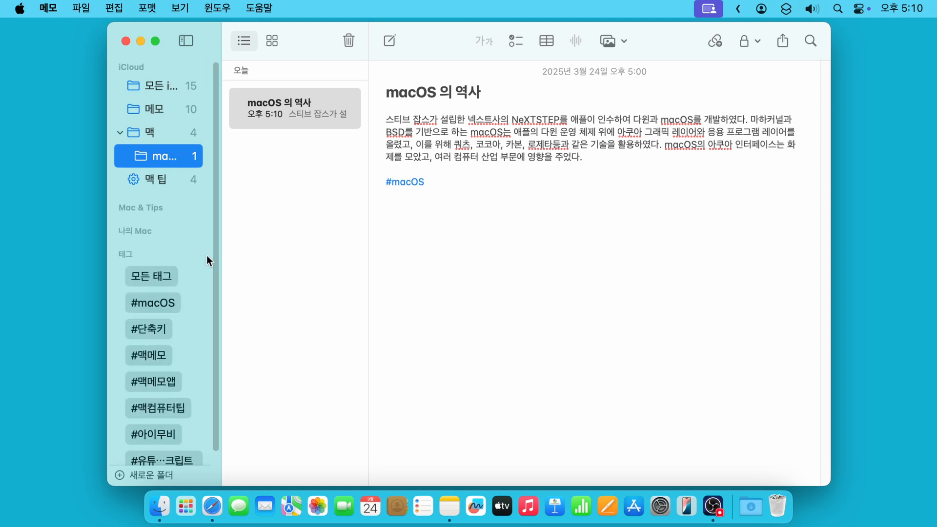
{"action": "left_click", "coordinate": [154, 301]}
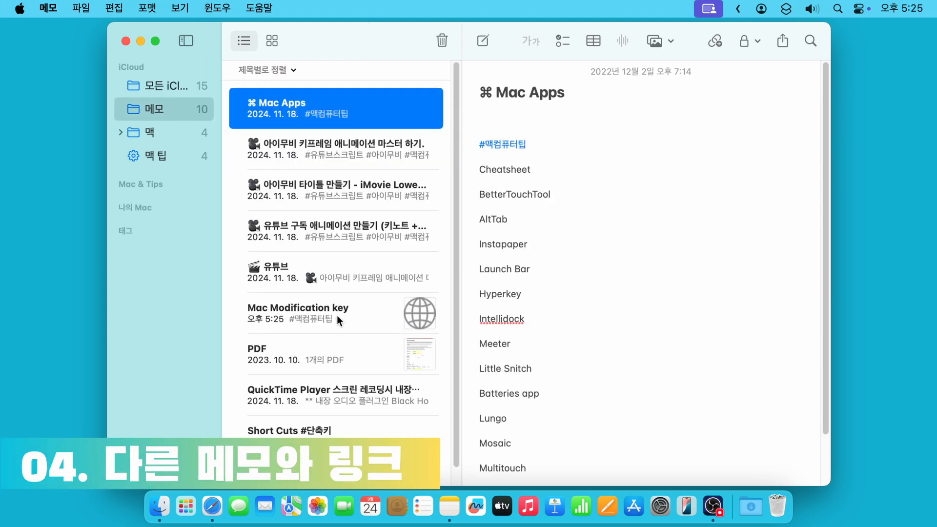
In the "Mac Modification key" note, add a link to the note "Short Cuts #단축키" on the blank line below the tag
{"action": "left_click", "coordinate": [337, 315]}
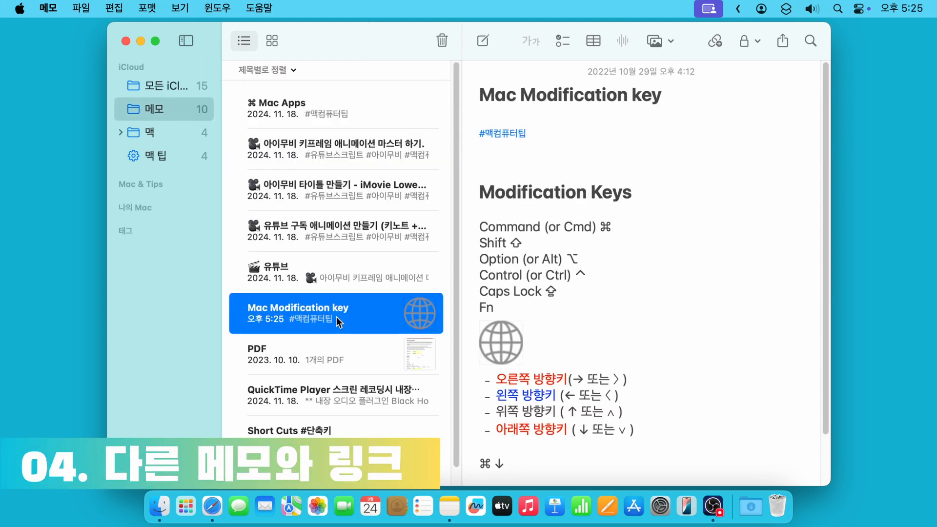
{"action": "left_click", "coordinate": [490, 158]}
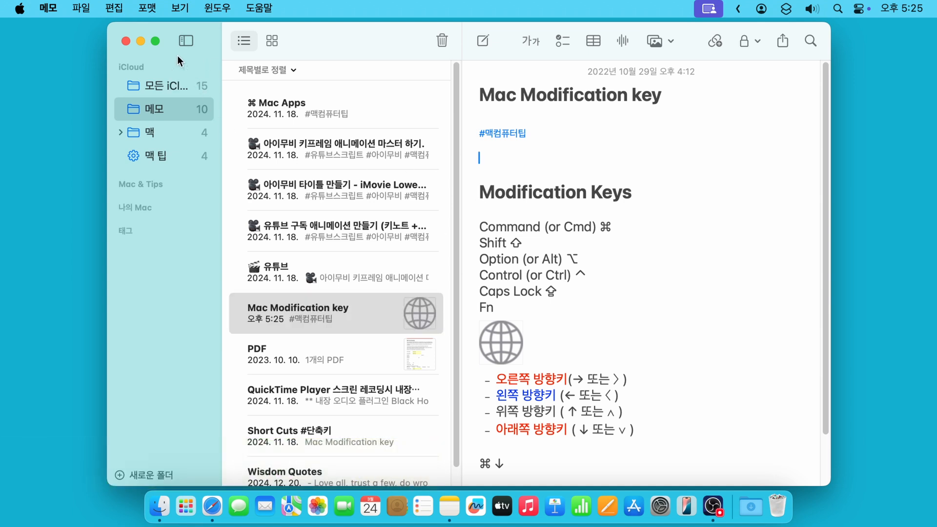
{"action": "left_click", "coordinate": [122, 10]}
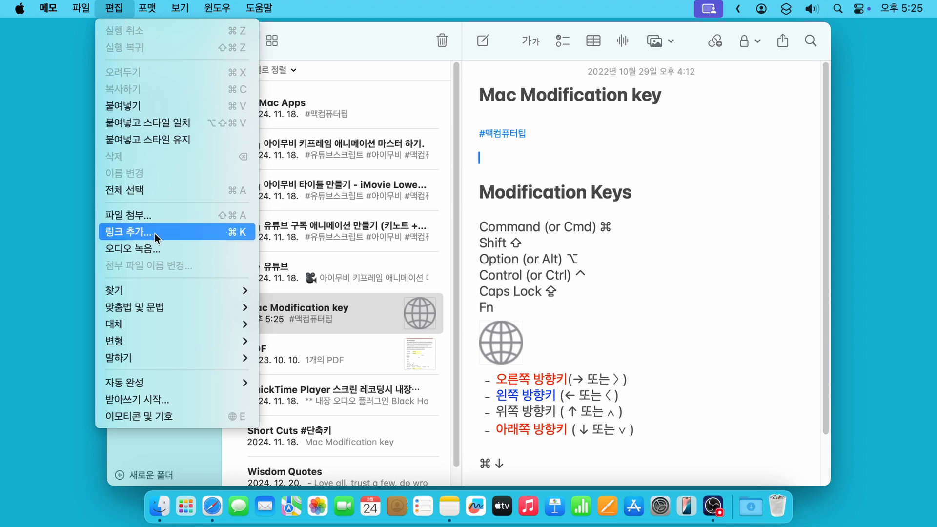
{"action": "left_click", "coordinate": [247, 232]}
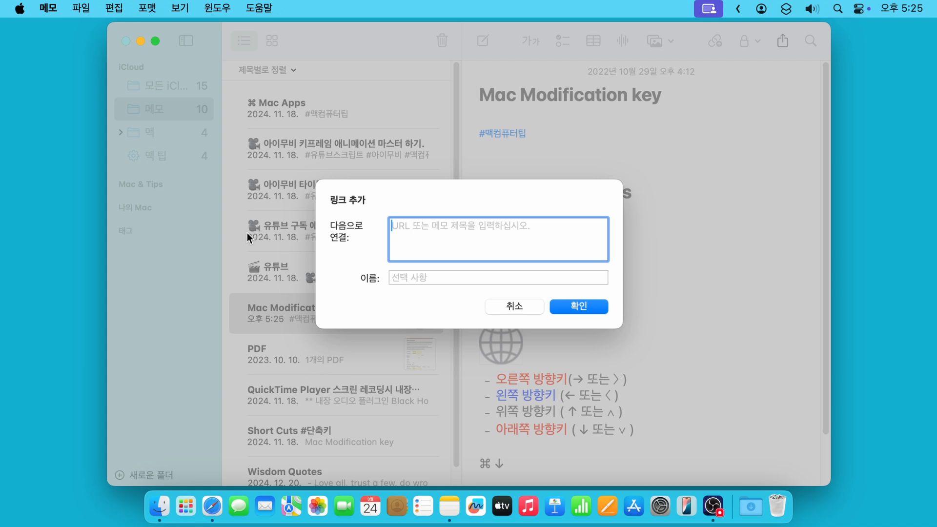
{"action": "type", "text": "sho"}
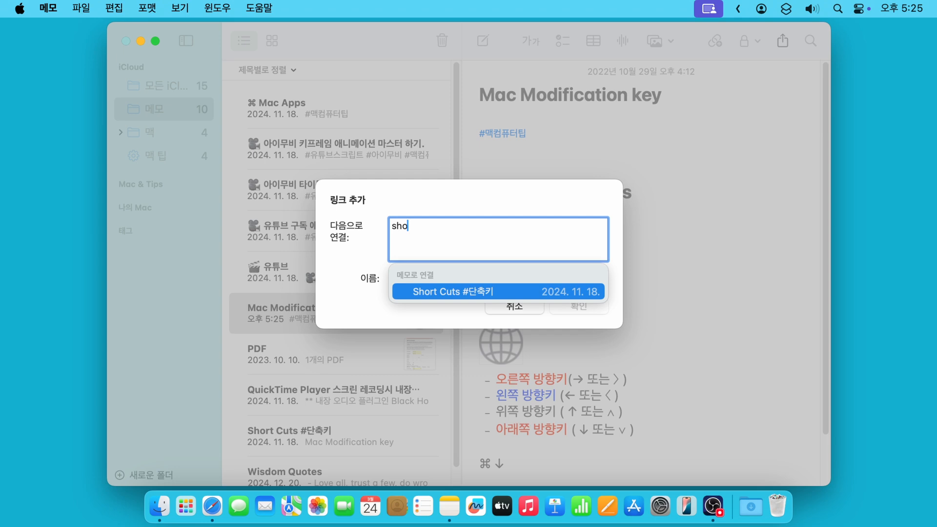
{"action": "key", "text": "Return"}
{"action": "key", "text": "Return"}
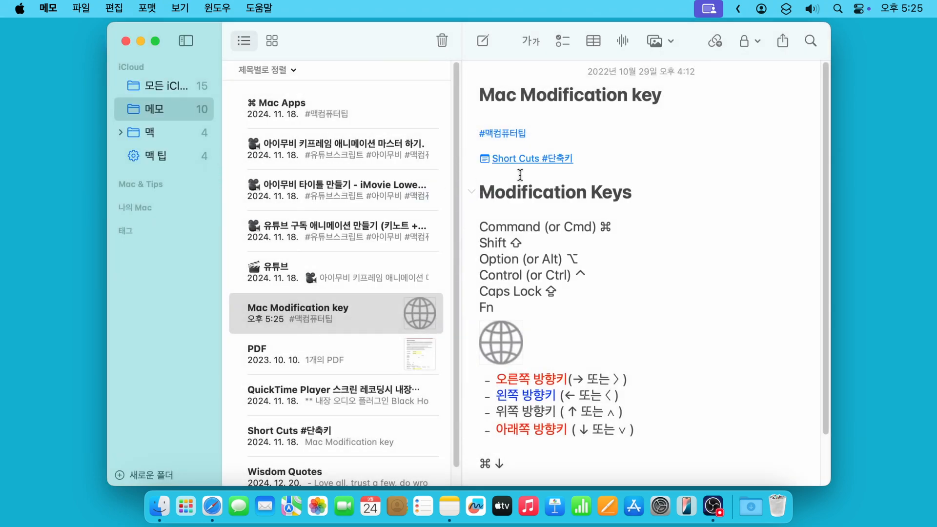
Follow the link to the "Short Cuts #단축키" note and return through its link to "Mac Modification key"
{"action": "left_click", "coordinate": [522, 159]}
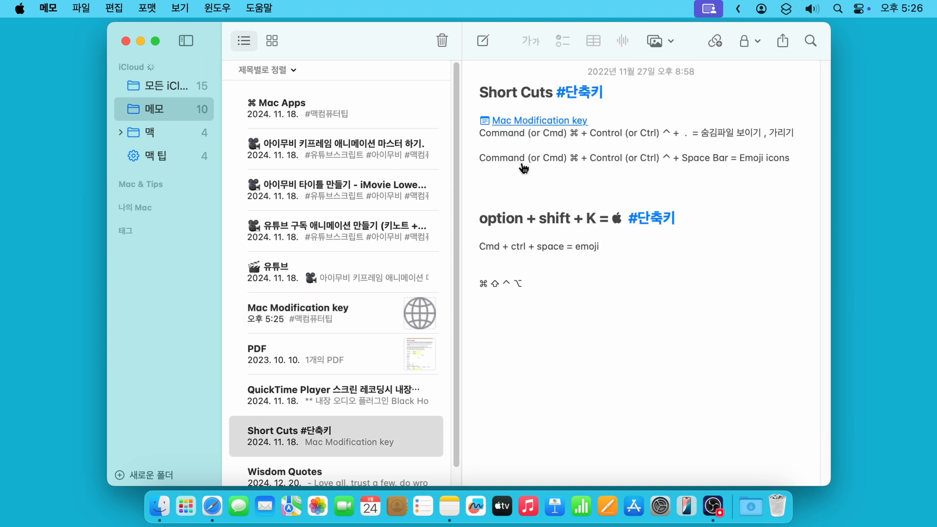
{"action": "left_click", "coordinate": [536, 126]}
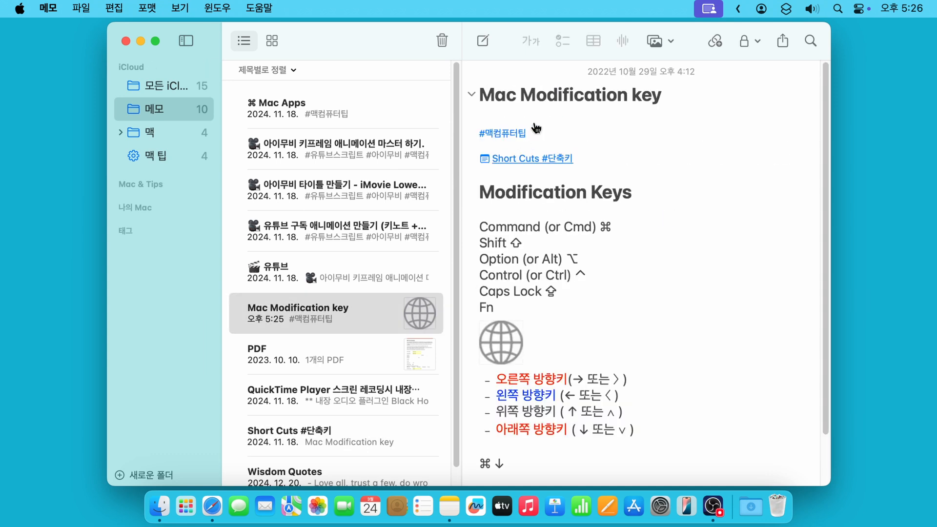
Delete the note link below the tag and insert it again with the >> shorthand, choosing "Short Cuts #단축키" from the suggested notes
{"action": "left_click", "coordinate": [588, 159]}
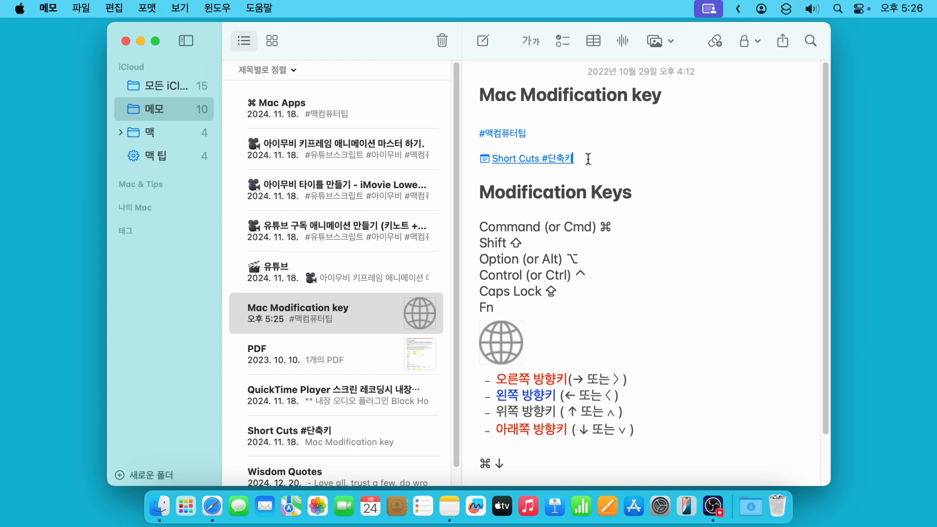
{"action": "key", "text": "BackSpace"}
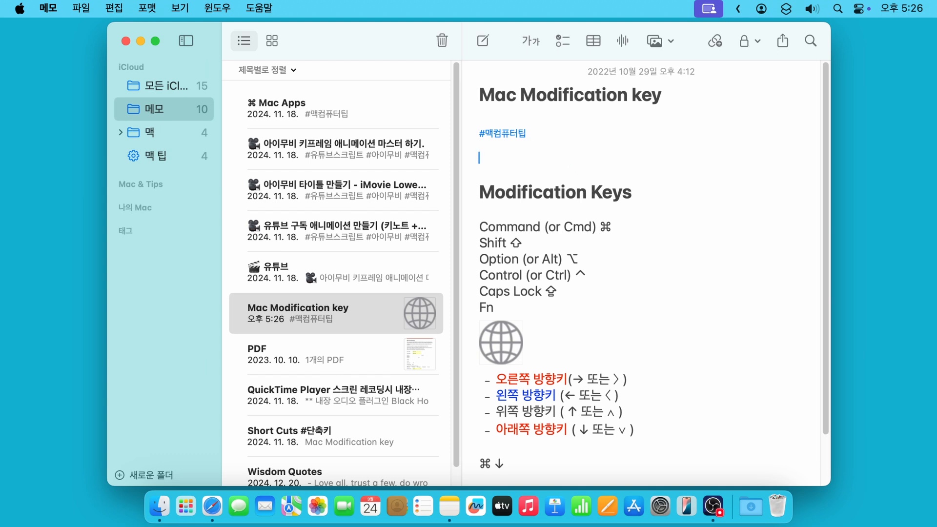
{"action": "type", "text": ">>"}
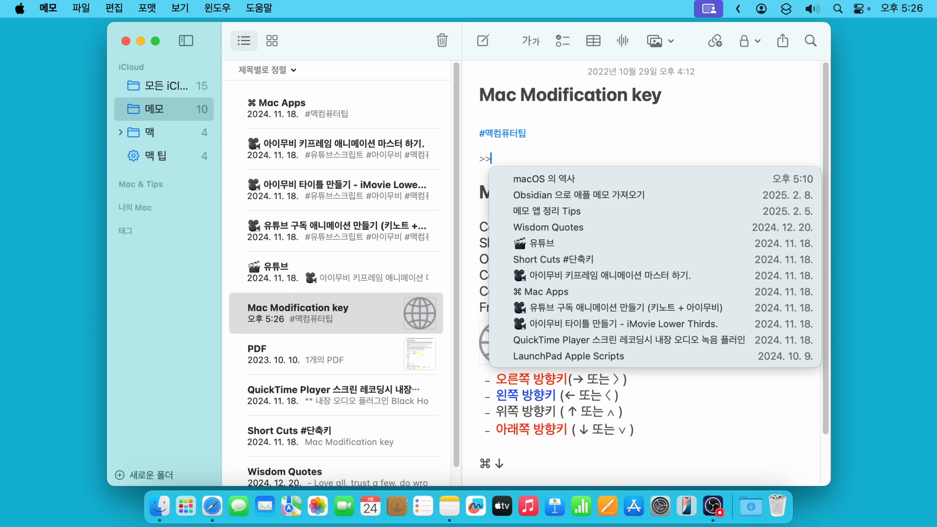
{"action": "key", "text": "Down"}
{"action": "key", "text": "Down"}
{"action": "key", "text": "Down"}
{"action": "key", "text": "Down"}
{"action": "key", "text": "Down"}
{"action": "key", "text": "Down"}
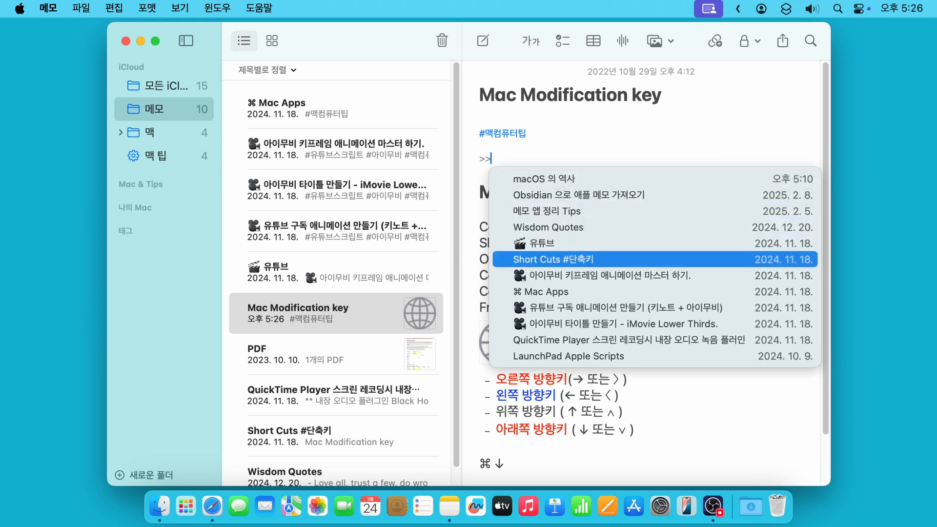
{"action": "key", "text": "Return"}
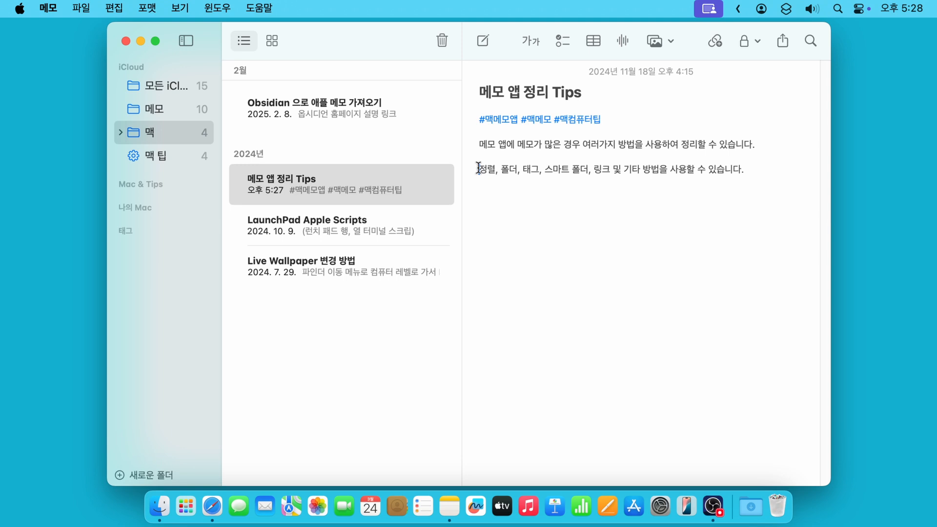
In the "메모 앱 정리 Tips" note, highlight the words "정렬, 폴더, 태그, 스마트 폴더, 링크" in blue (파란색)
{"action": "left_click_drag", "start_coordinate": [478, 168], "coordinate": [609, 165]}
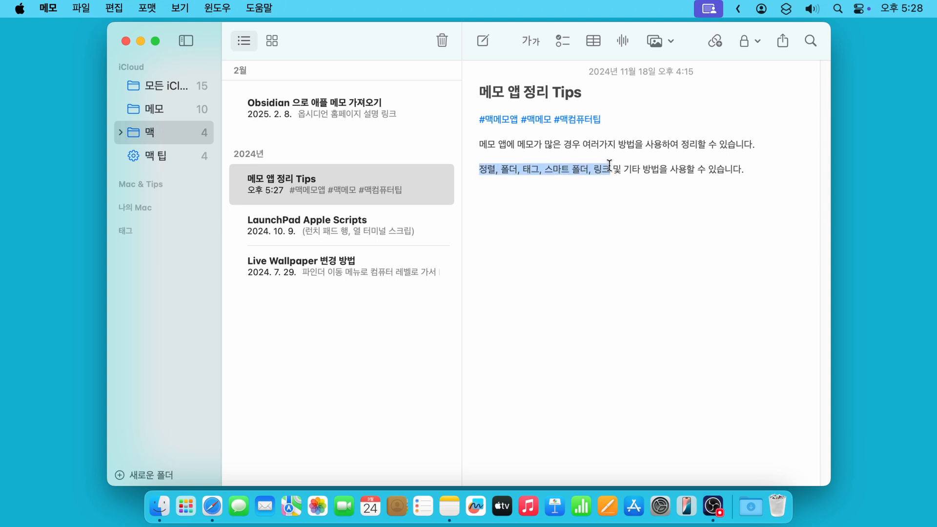
{"action": "left_click", "coordinate": [535, 43]}
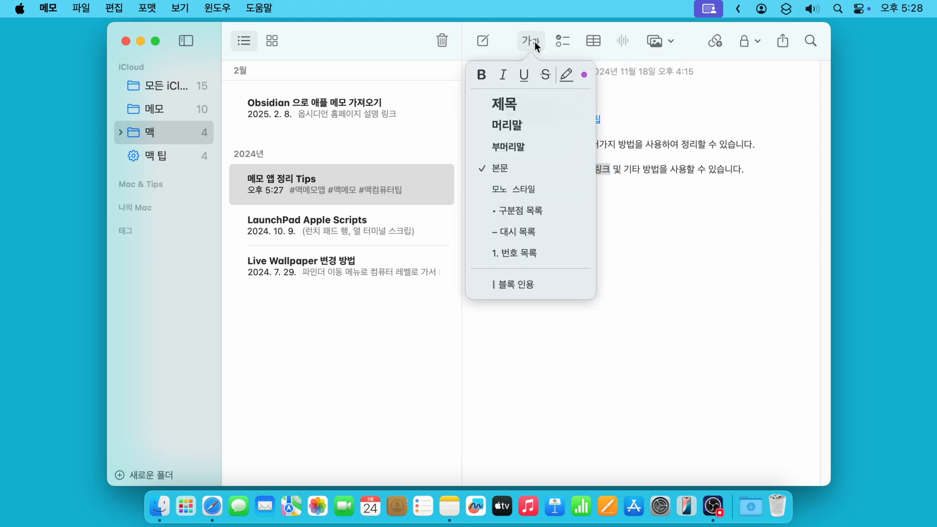
{"action": "left_click", "coordinate": [584, 76]}
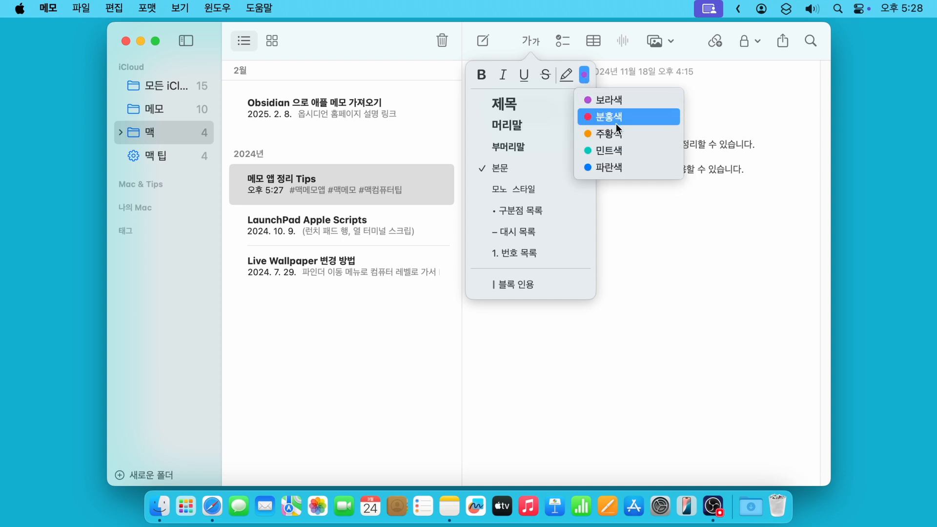
{"action": "left_click", "coordinate": [610, 166]}
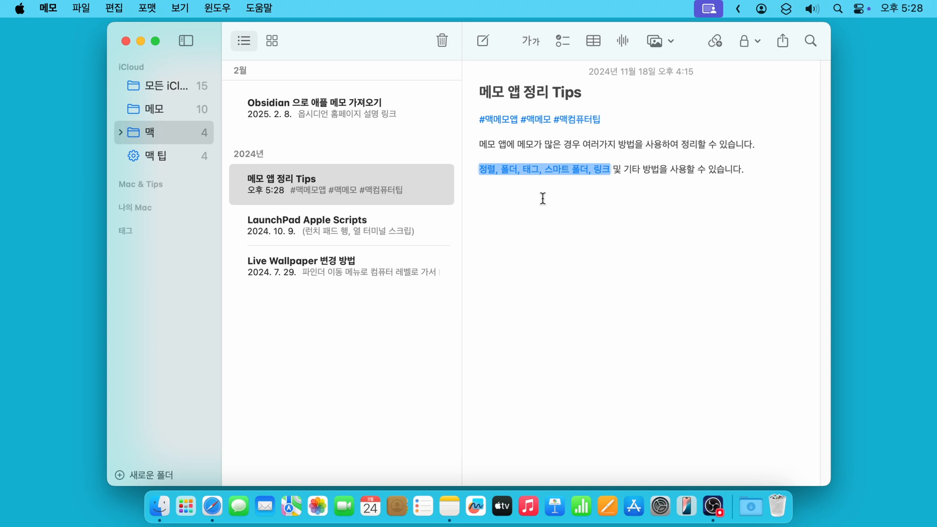
Highlight the whole sentence beginning "메모 앱에 메모가 많은 경우" with the current highlight colour
{"action": "left_click_drag", "start_coordinate": [479, 144], "coordinate": [747, 147]}
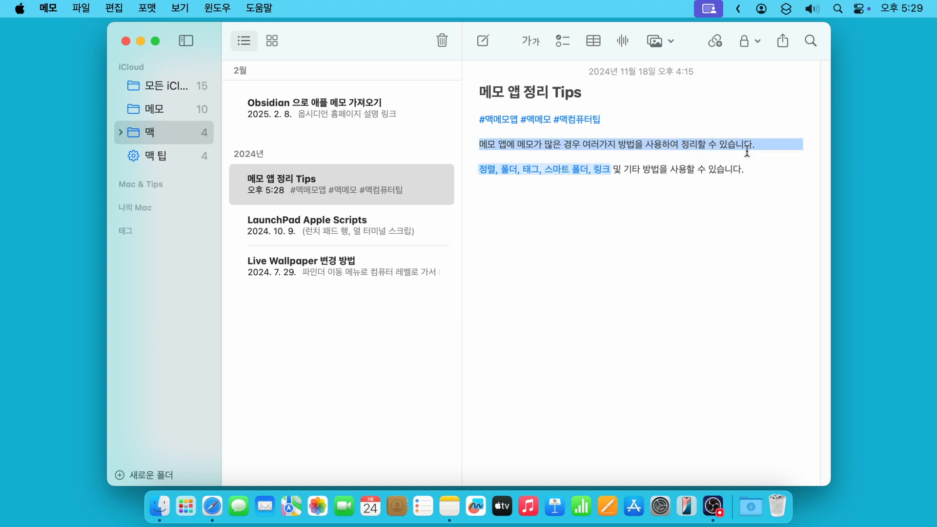
{"action": "left_click", "coordinate": [537, 41]}
{"action": "left_click", "coordinate": [566, 78]}
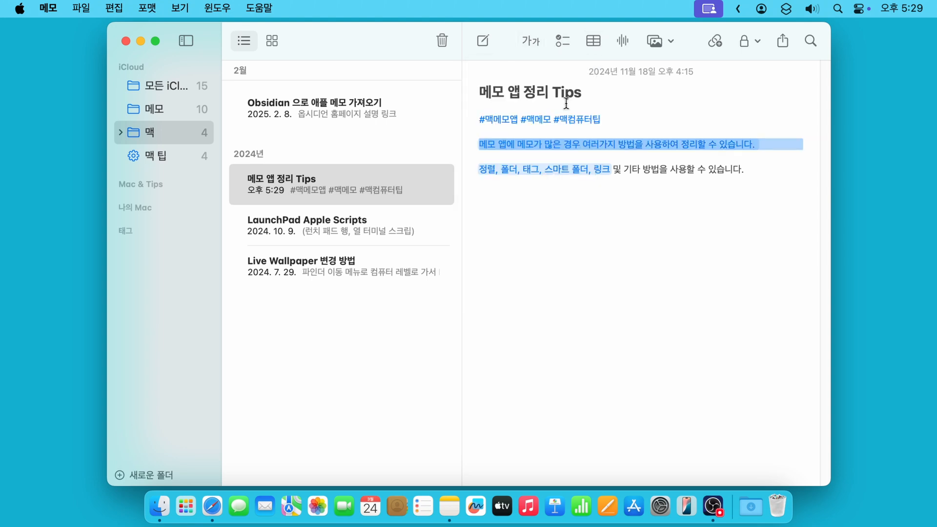
{"action": "left_click", "coordinate": [547, 219]}
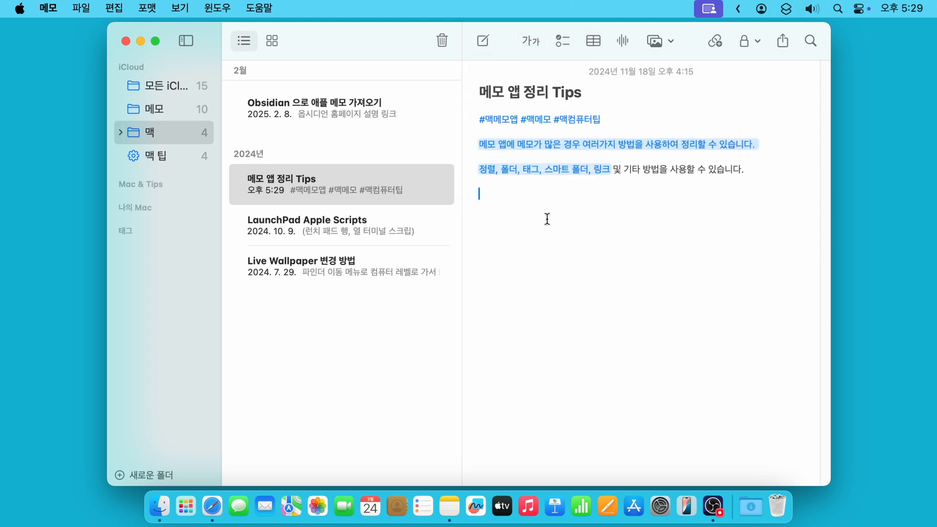
Remove the highlight from the sentence beginning "메모 앱에 메모가 많은 경우" using the 강조 font command
{"action": "triple_click", "coordinate": [544, 143]}
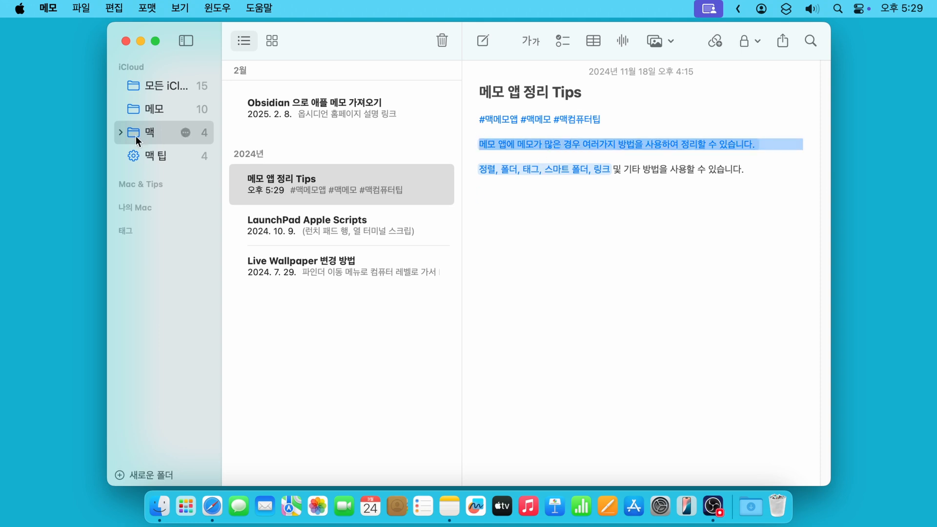
{"action": "left_click", "coordinate": [143, 12]}
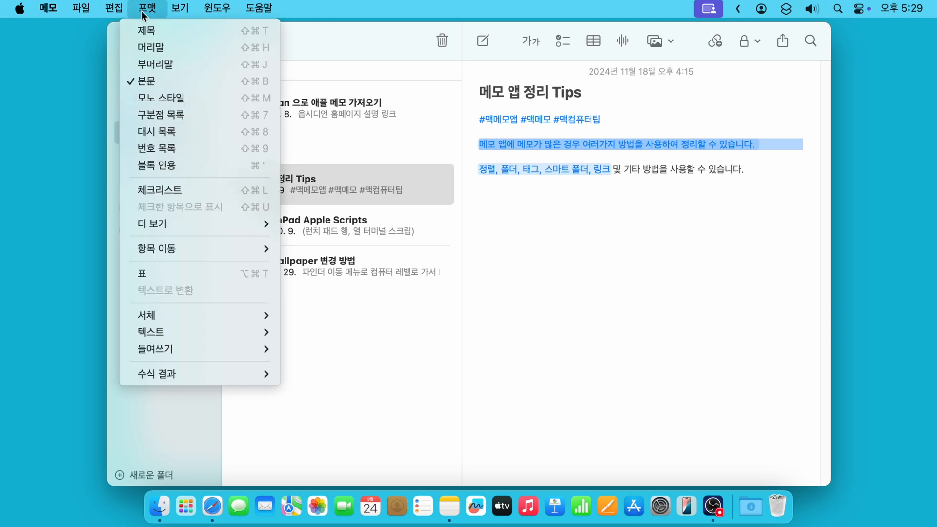
{"action": "mouse_move", "coordinate": [157, 309]}
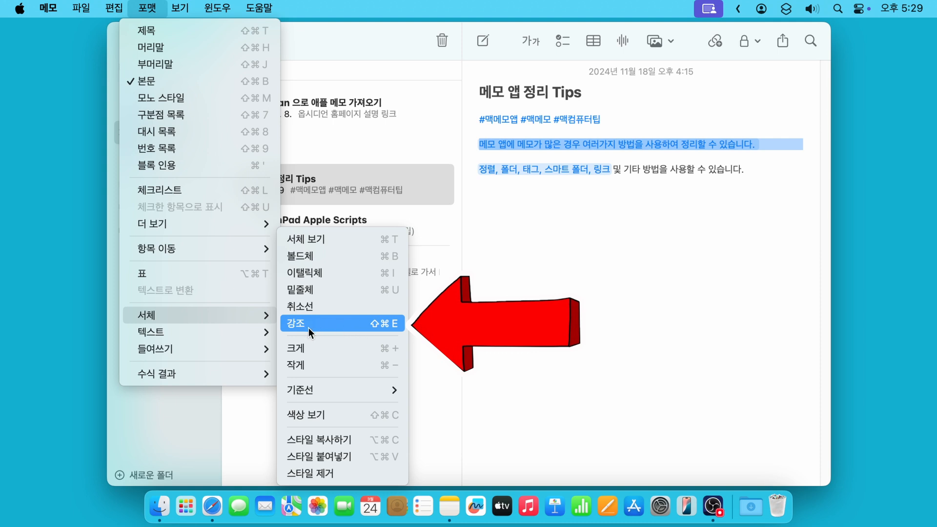
{"action": "left_click", "coordinate": [337, 326]}
{"action": "left_click", "coordinate": [479, 193]}
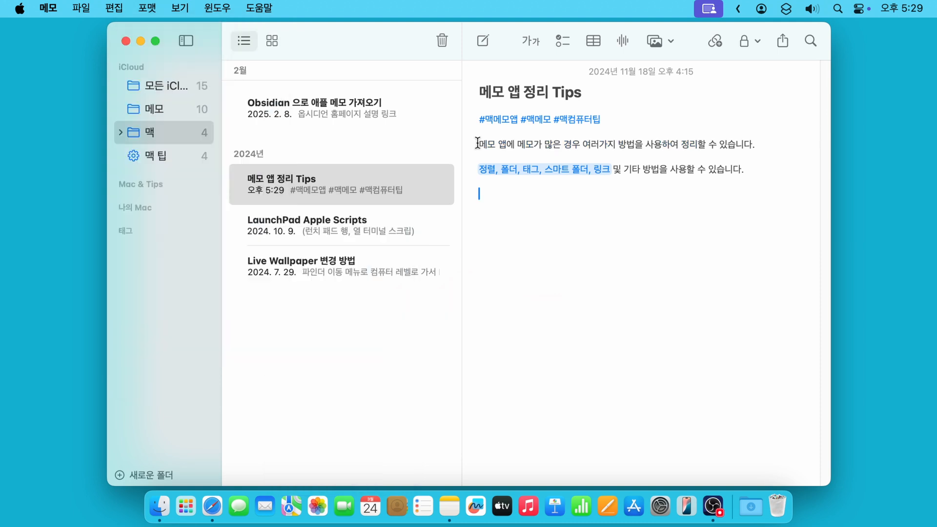
{"action": "left_click_drag", "start_coordinate": [478, 144], "coordinate": [632, 148]}
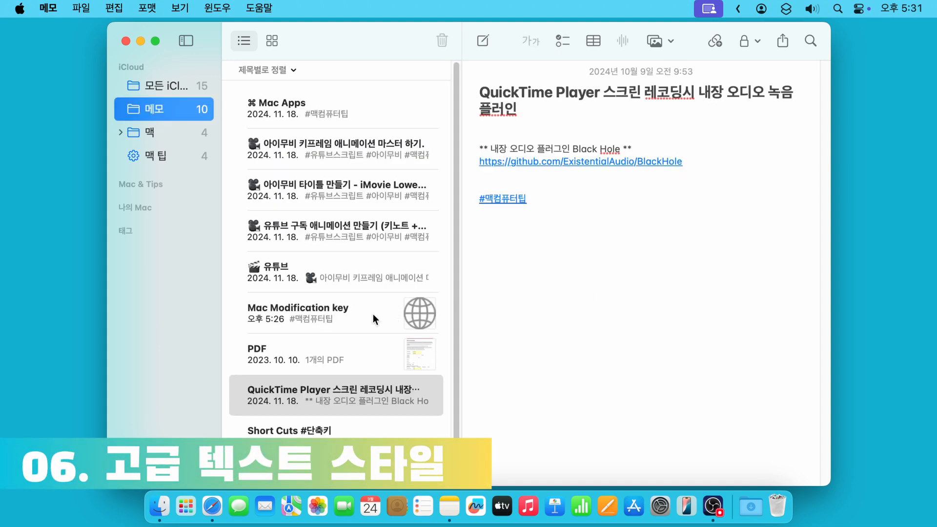
In the "Mac Modification key" note, select the line "Command (or Cmd) ⌘" and bring up the font formatting commands (서체)
{"action": "left_click", "coordinate": [321, 316]}
{"action": "left_click_drag", "start_coordinate": [479, 227], "coordinate": [621, 223]}
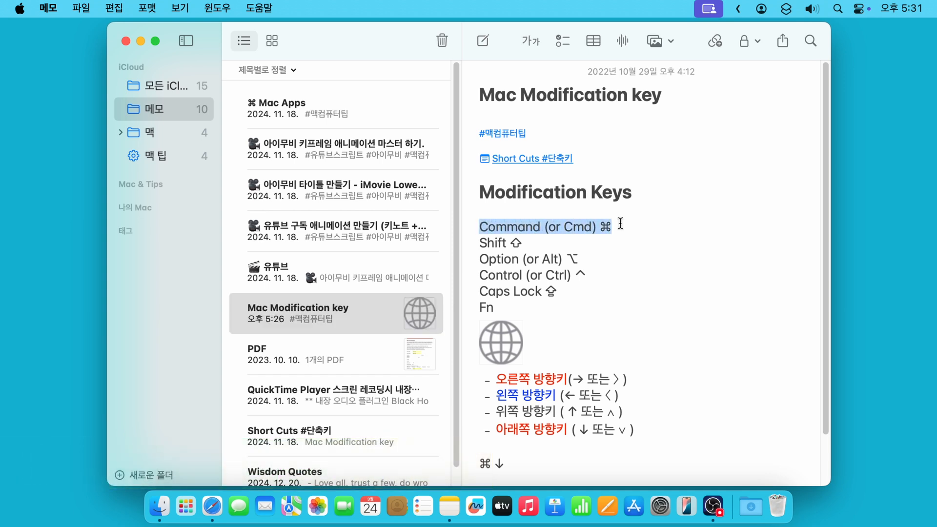
{"action": "left_click", "coordinate": [146, 8]}
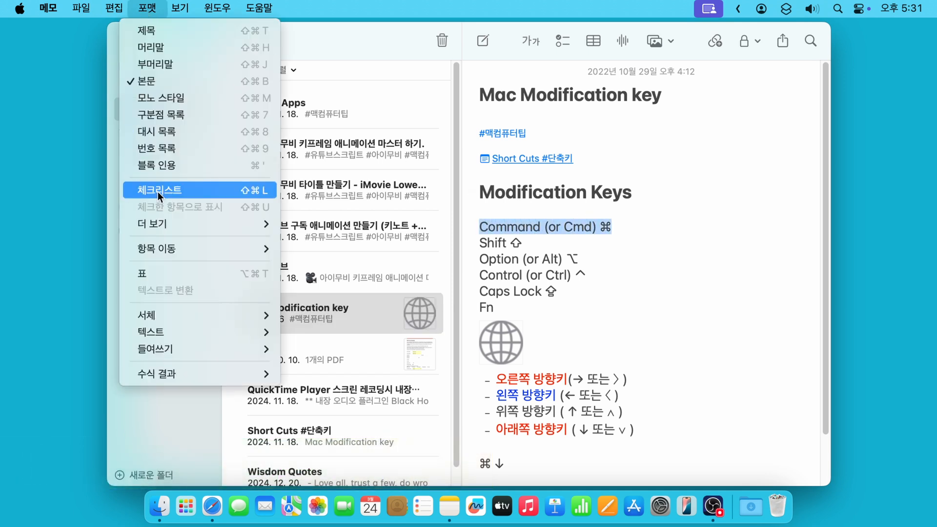
{"action": "mouse_move", "coordinate": [175, 310]}
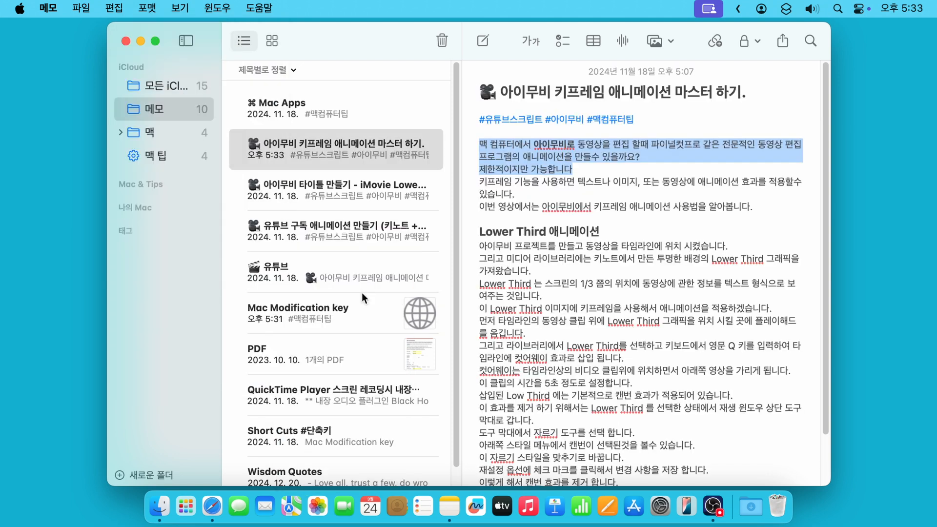
Try the Korean font 궁서체 on the selected opening lines of the iMovie keyframe note, and set them to 나눔고딕 Bold, size 14
{"action": "key", "text": "super+t"}
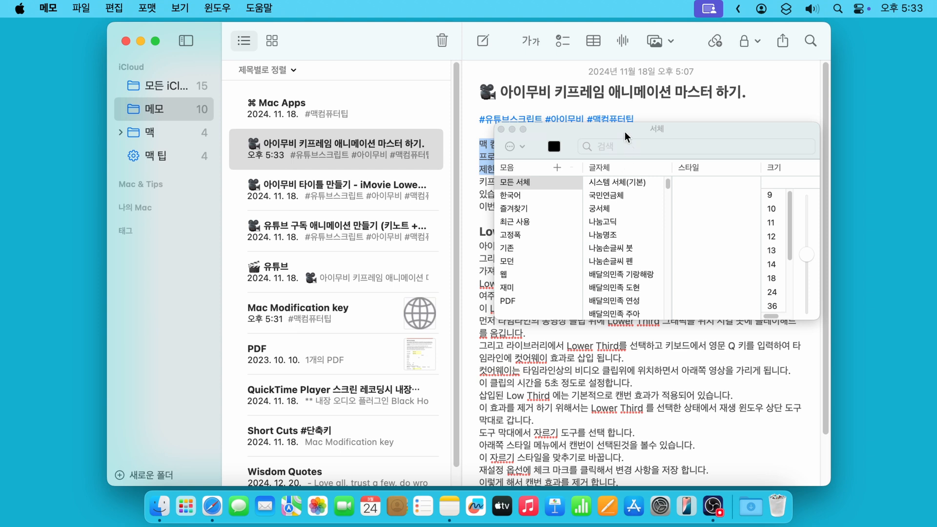
{"action": "left_click", "coordinate": [593, 133]}
{"action": "left_click_drag", "start_coordinate": [593, 133], "coordinate": [237, 203]}
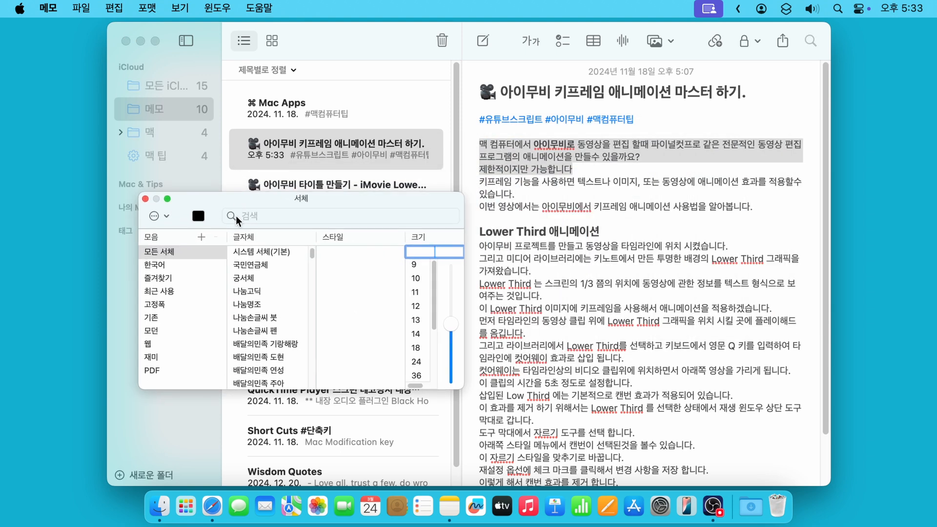
{"action": "left_click", "coordinate": [156, 266]}
{"action": "left_click", "coordinate": [248, 278]}
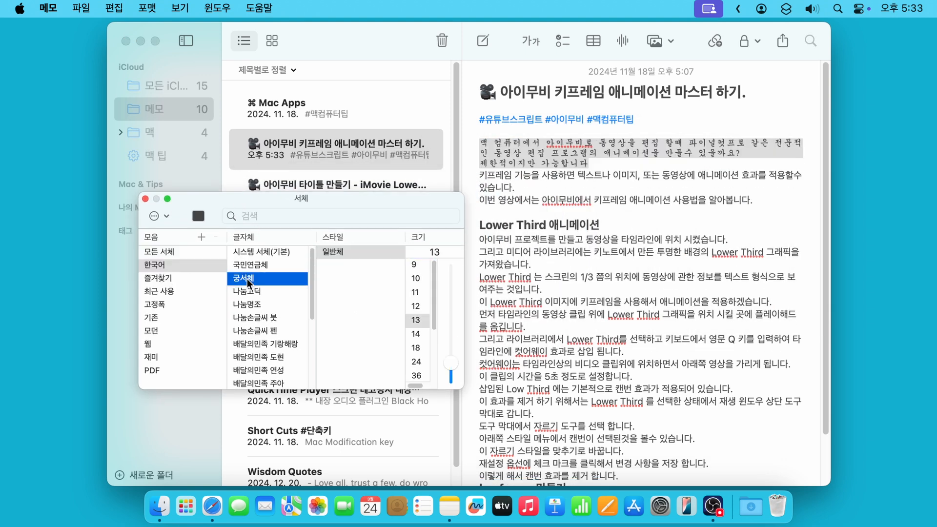
{"action": "left_click", "coordinate": [246, 292]}
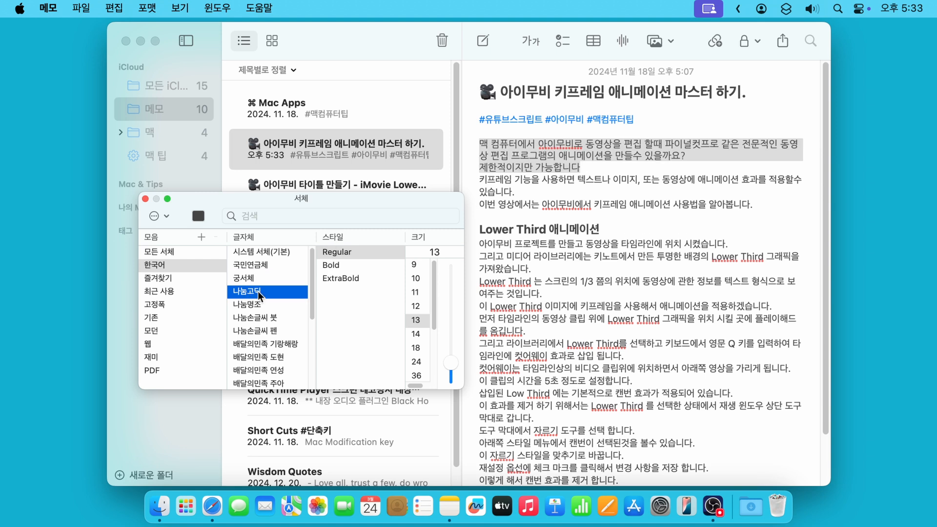
{"action": "left_click", "coordinate": [326, 265]}
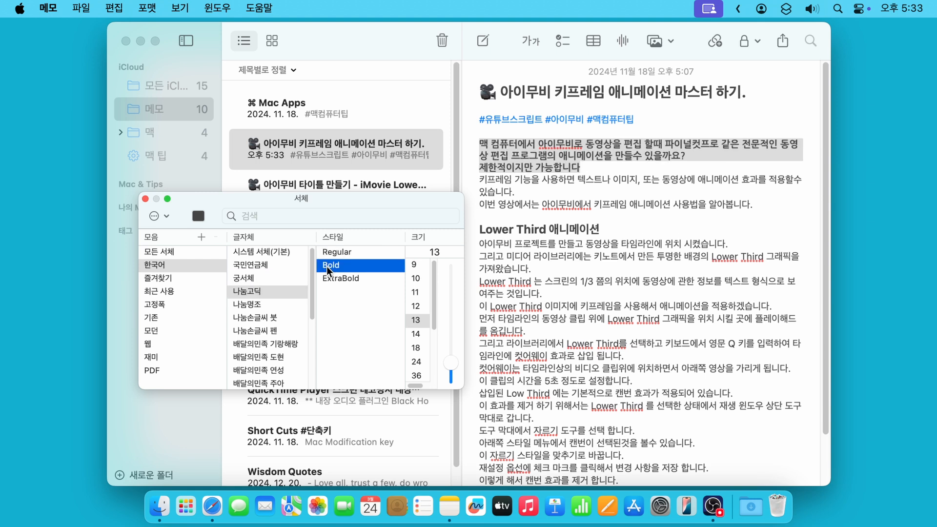
{"action": "left_click", "coordinate": [418, 334]}
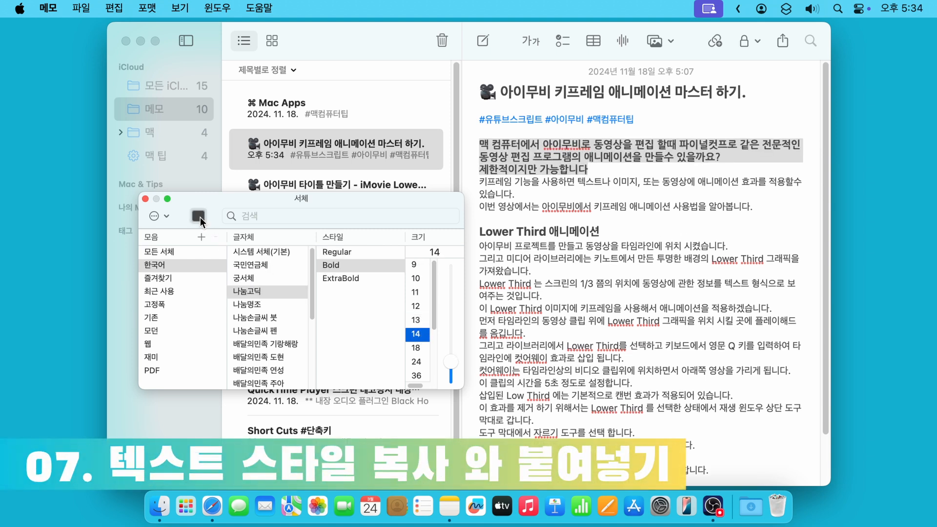
Set the text colour of the selected opening lines to blue from the pencil colours
{"action": "left_click", "coordinate": [199, 217]}
{"action": "left_click", "coordinate": [410, 320]}
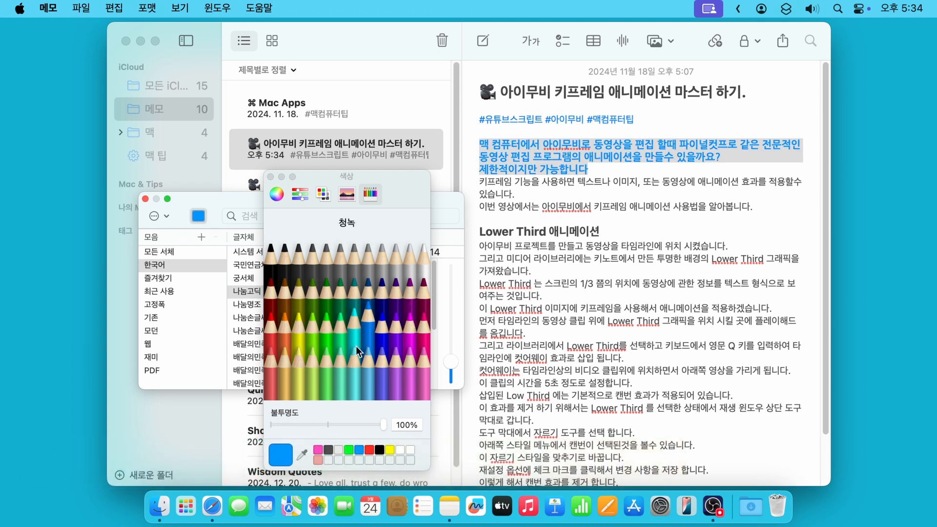
Change the selected opening lines' text colour to the light purple pencil 연자주 and close the colour and font windows
{"action": "left_click", "coordinate": [329, 364]}
{"action": "left_click", "coordinate": [378, 373]}
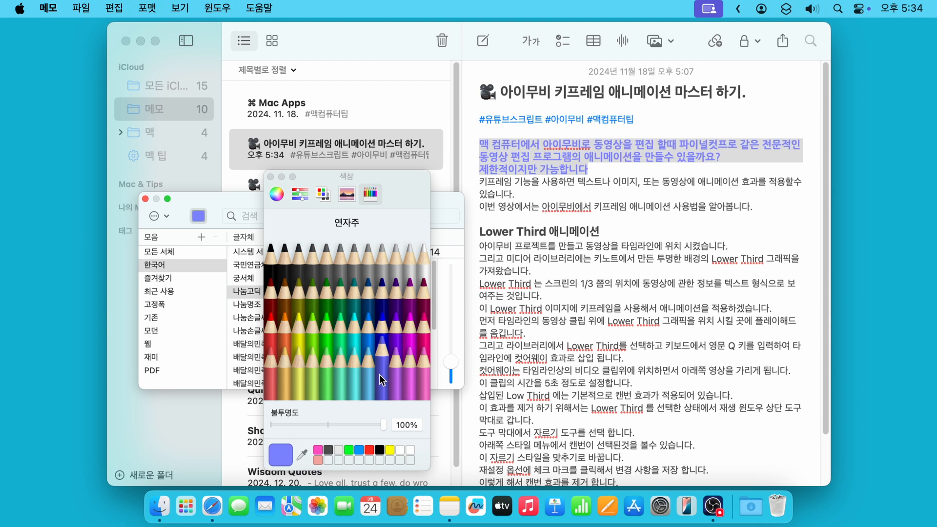
{"action": "left_click", "coordinate": [271, 177]}
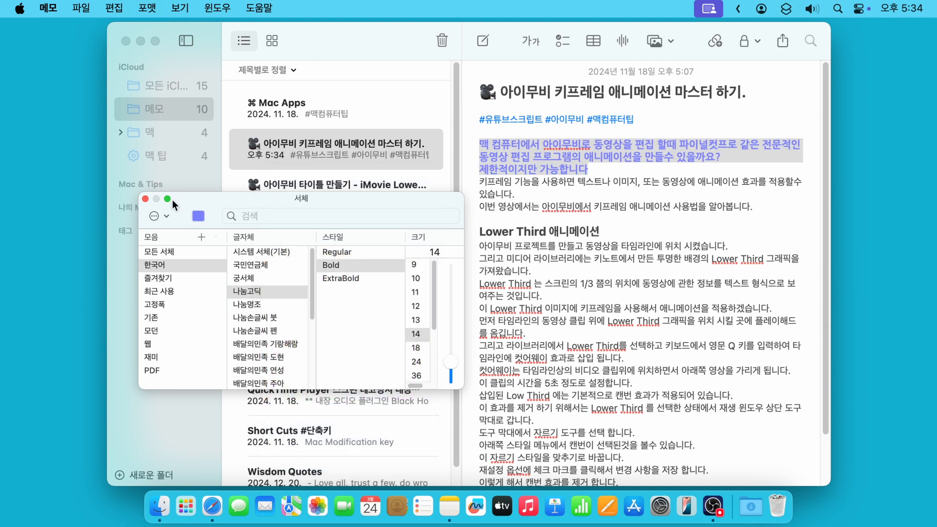
{"action": "left_click", "coordinate": [145, 199]}
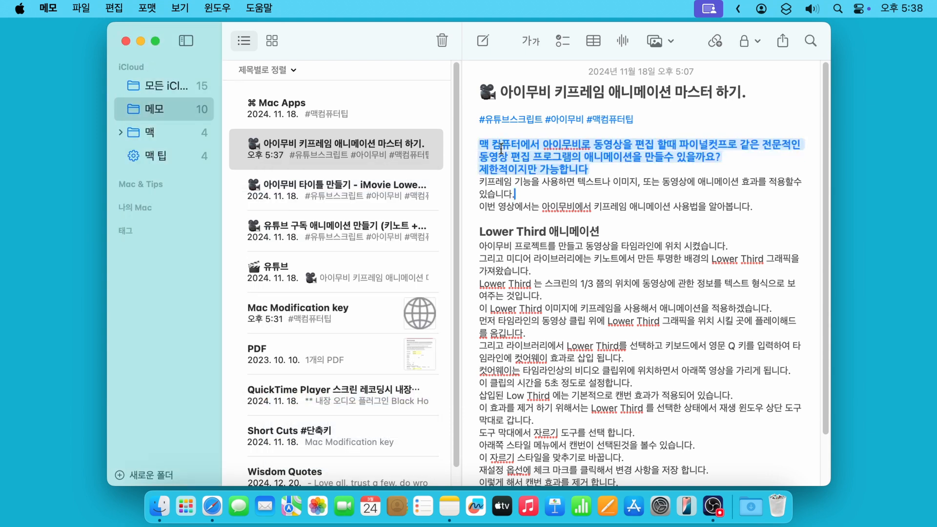
Select the three blue opening lines of the iMovie keyframe note and bring up the font commands for copying their style
{"action": "left_click_drag", "start_coordinate": [480, 144], "coordinate": [592, 171]}
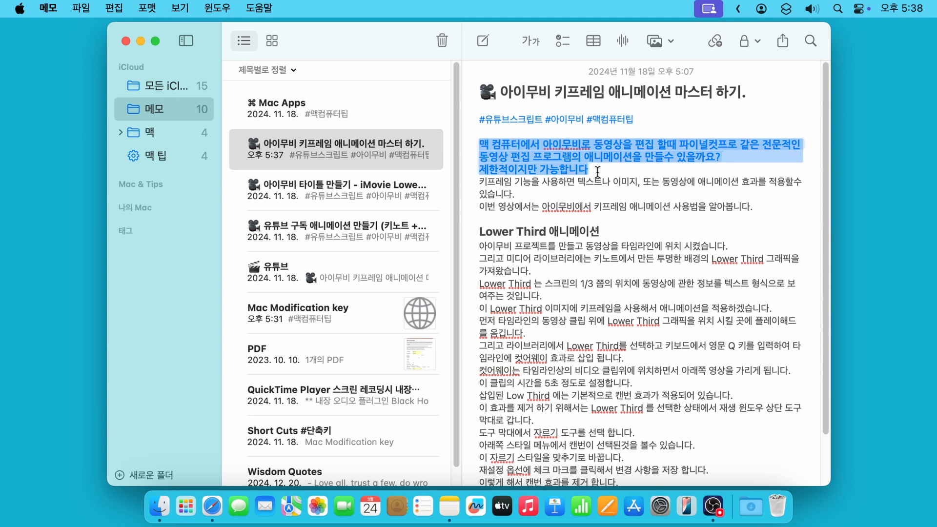
{"action": "left_click", "coordinate": [148, 8]}
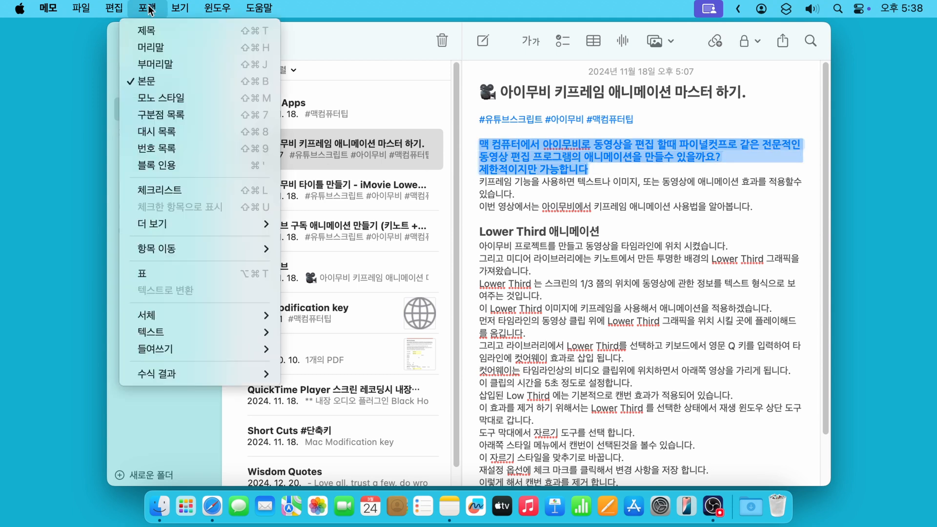
{"action": "mouse_move", "coordinate": [217, 311]}
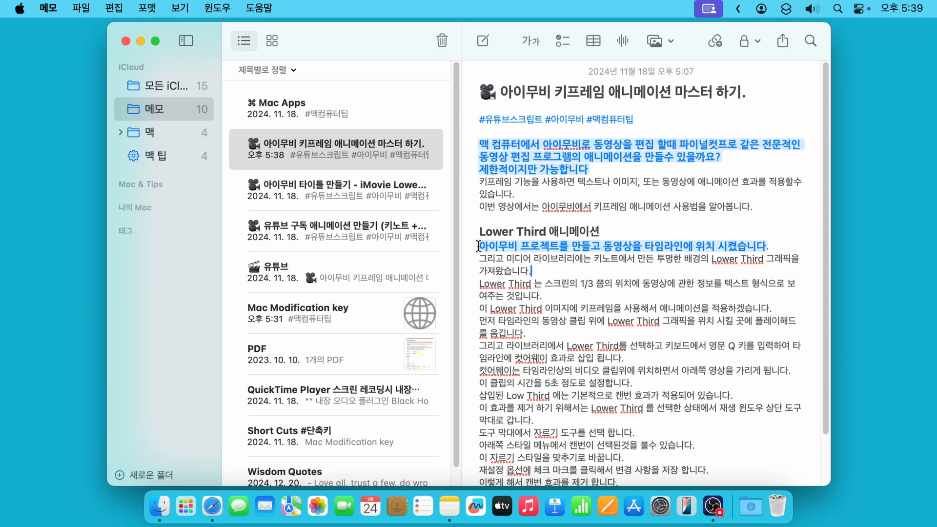
Remove the pasted text style from the first line under "Lower Third 애니메이션" using 스타일 제거
{"action": "left_click_drag", "start_coordinate": [479, 246], "coordinate": [753, 251]}
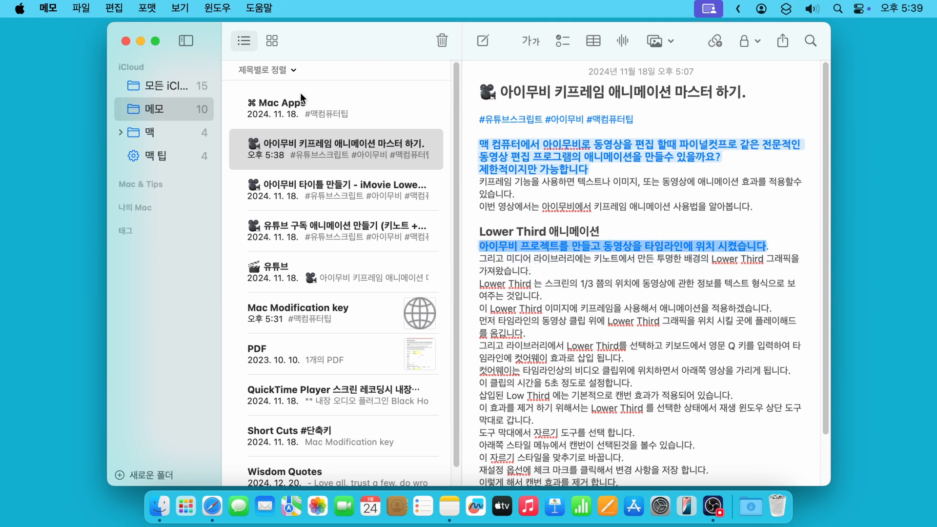
{"action": "left_click", "coordinate": [144, 8]}
{"action": "mouse_move", "coordinate": [200, 312]}
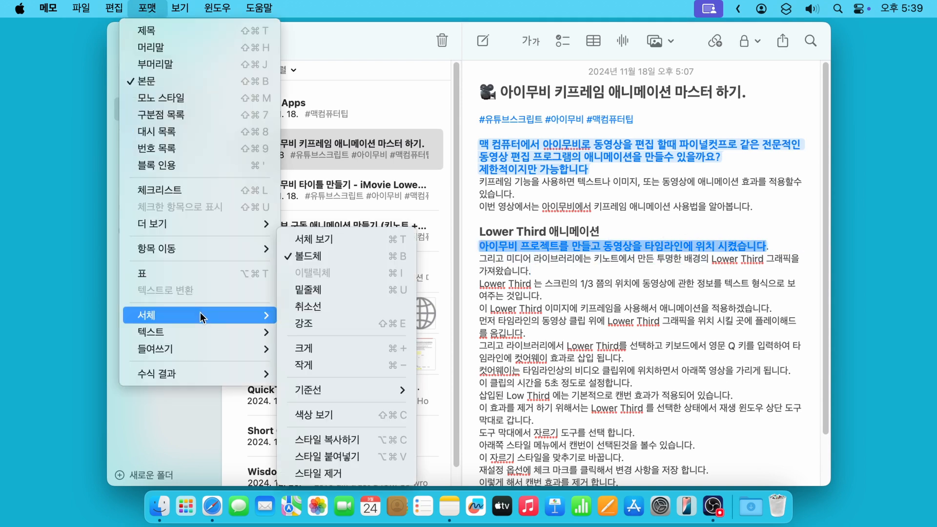
{"action": "left_click", "coordinate": [352, 478]}
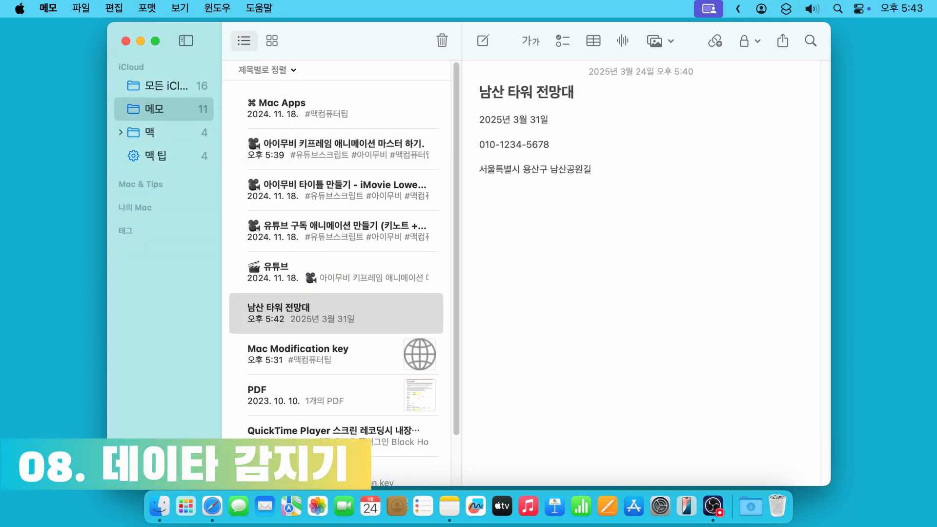
In the "남산 타워 전망대" note, bring up the new calendar event form for the date 2025년 3월 31일 and dismiss it without adding
{"action": "left_click", "coordinate": [417, 311]}
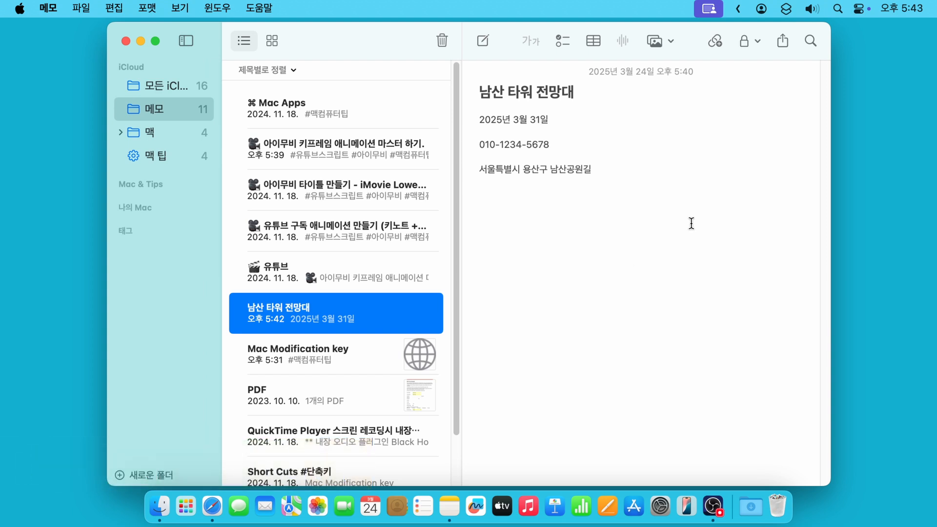
{"action": "mouse_move", "coordinate": [551, 122]}
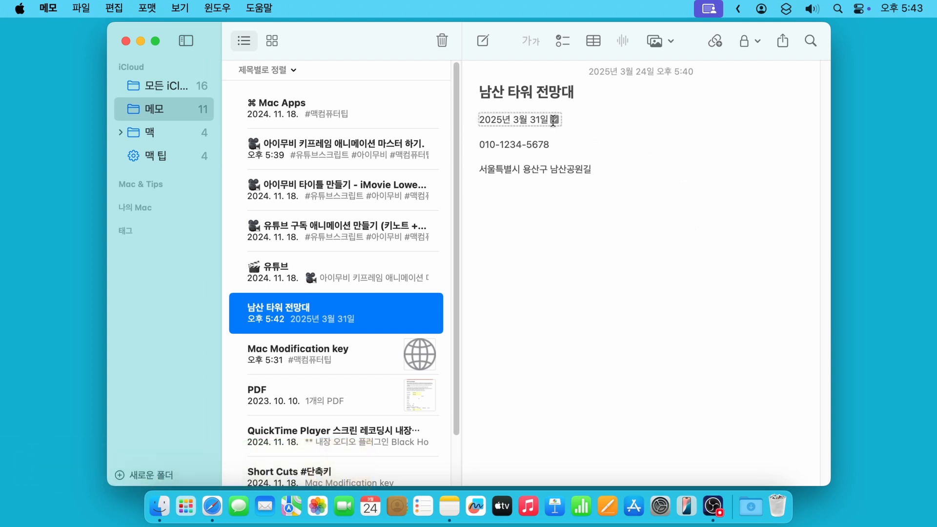
{"action": "mouse_move", "coordinate": [552, 144]}
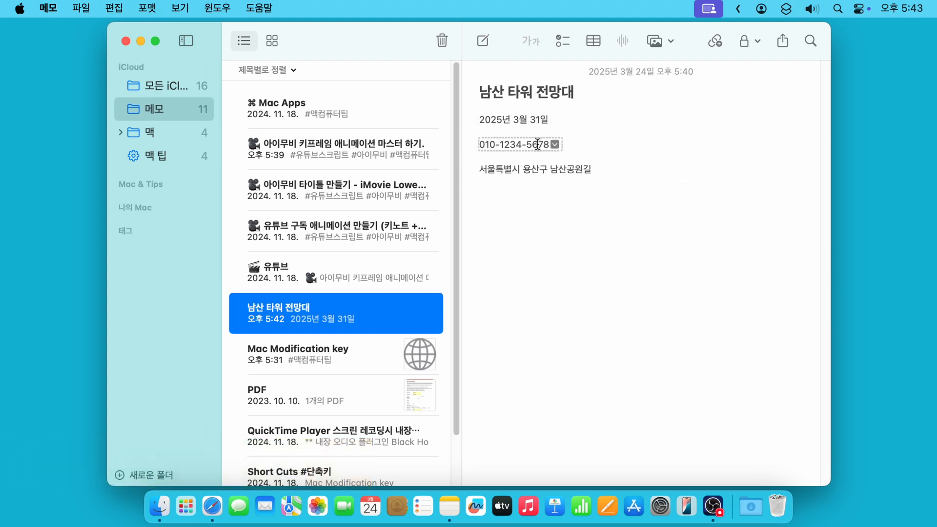
{"action": "mouse_move", "coordinate": [555, 167]}
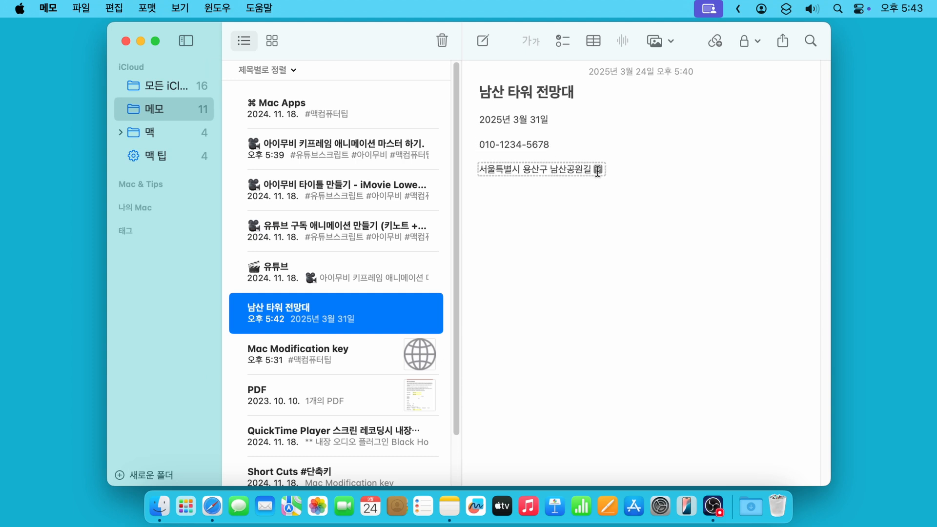
{"action": "left_click", "coordinate": [553, 119]}
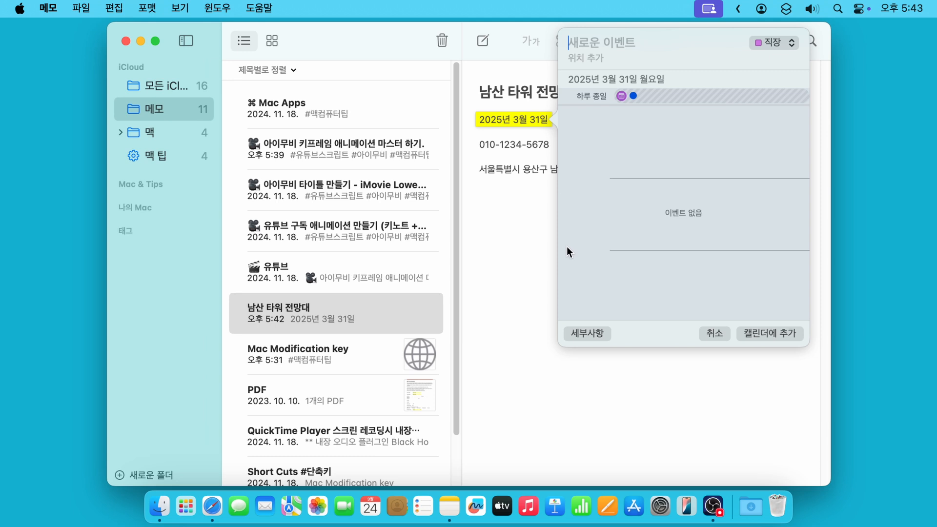
{"action": "left_click", "coordinate": [715, 333]}
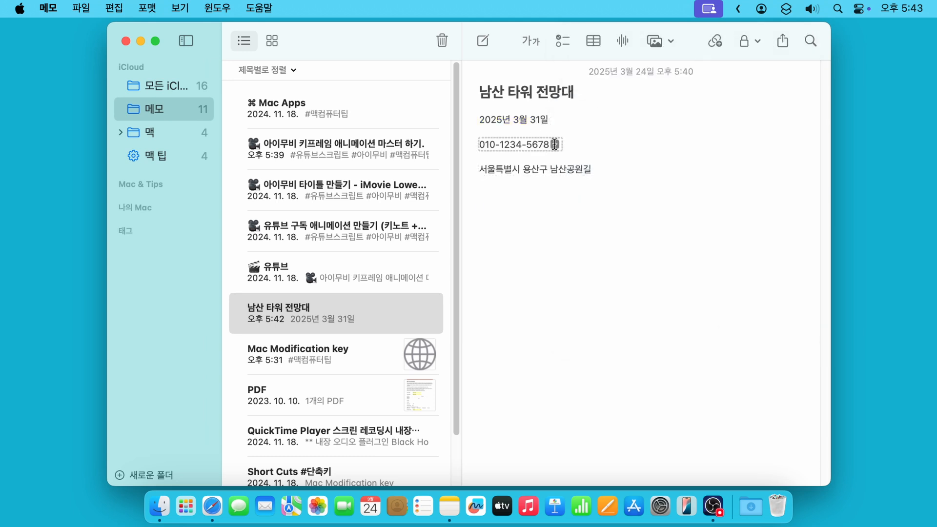
Bring up the new contact form for the note's phone number, dismiss it, and open the detected street address
{"action": "left_click", "coordinate": [556, 145]}
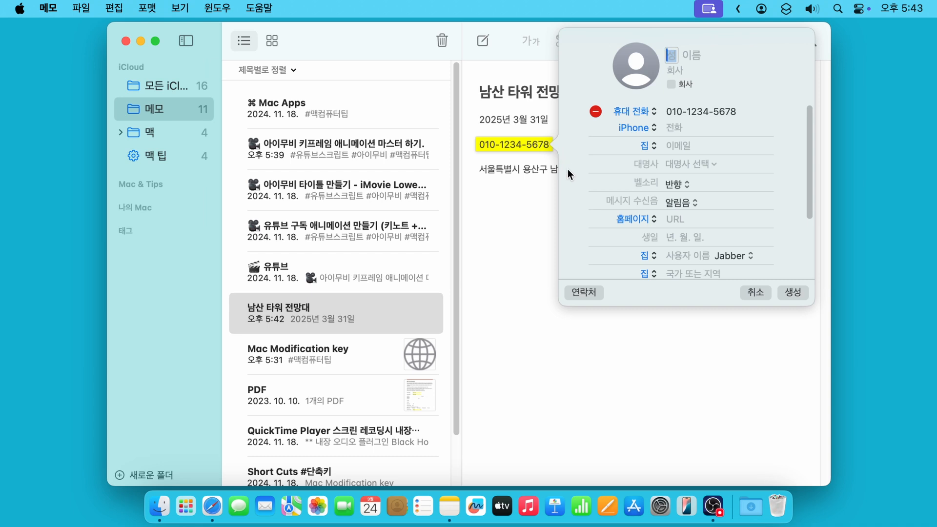
{"action": "left_click", "coordinate": [755, 292]}
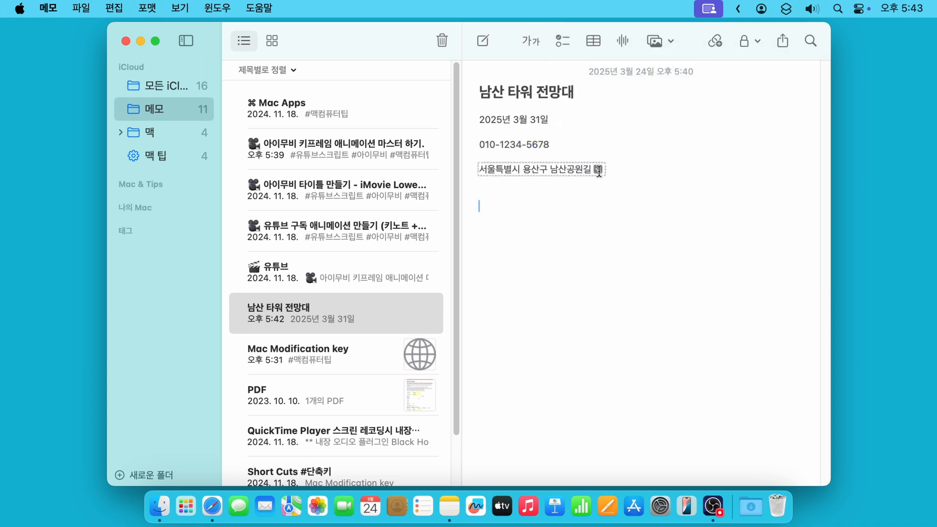
{"action": "left_click", "coordinate": [598, 169]}
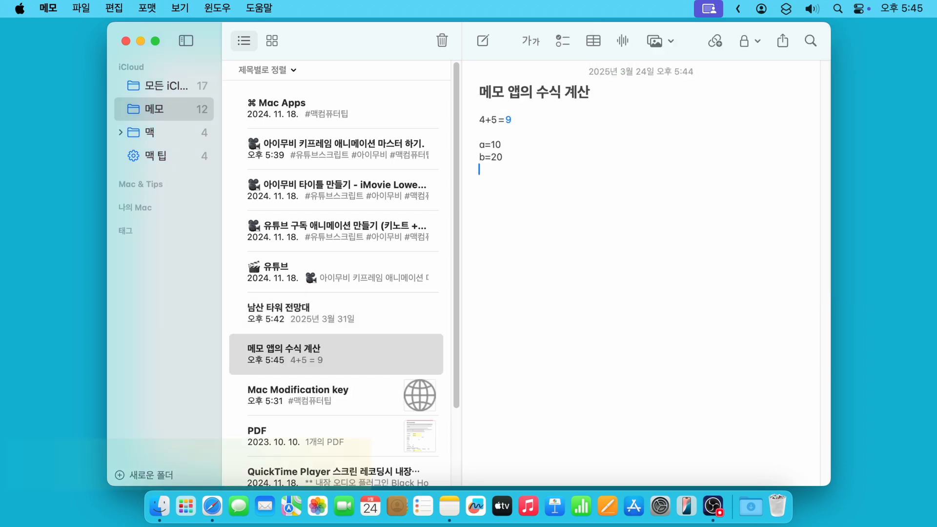
In the "메모 앱의 수식 계산" note, change the first number of the sum so it reads 9+5=
{"action": "left_click", "coordinate": [480, 121]}
{"action": "key", "text": "Delete"}
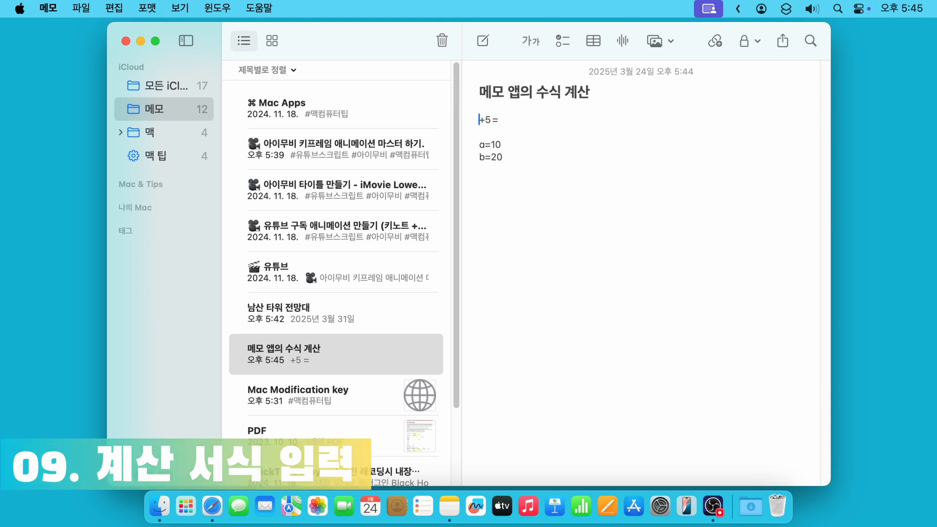
{"action": "type", "text": "9"}
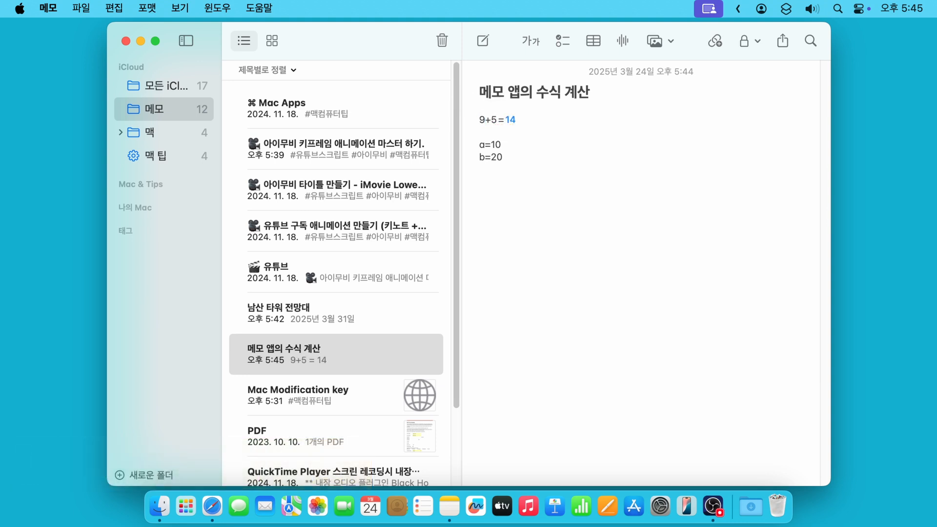
Enter the expression a+b= on a new line below the variables and bring up the math results options (수식 결과)
{"action": "key", "text": "Return"}
{"action": "type", "text": "a+b=30"}
{"action": "left_click", "coordinate": [148, 9]}
{"action": "mouse_move", "coordinate": [176, 374]}
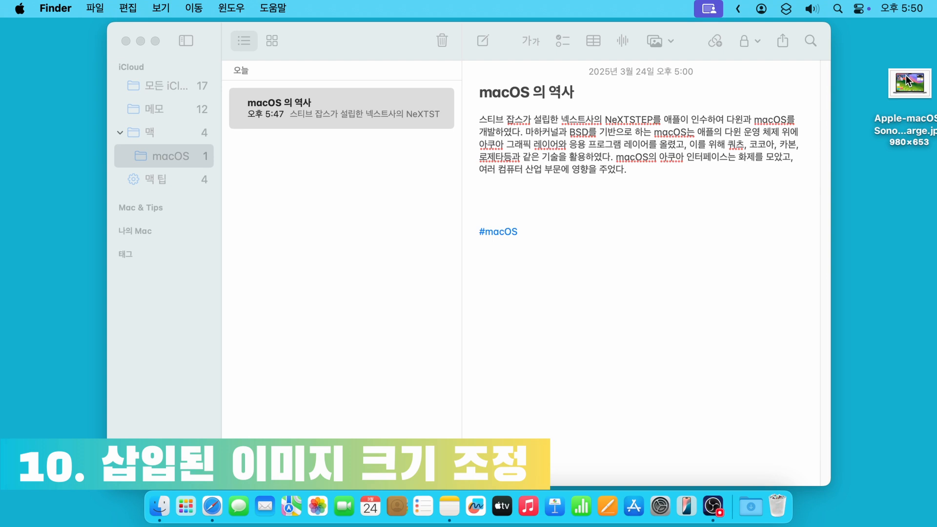
Insert the Apple macOS Sonoma image from the desktop below the paragraph in the "macOS 의 역사" note and display it small (작게)
{"action": "left_click_drag", "start_coordinate": [906, 75], "coordinate": [566, 192]}
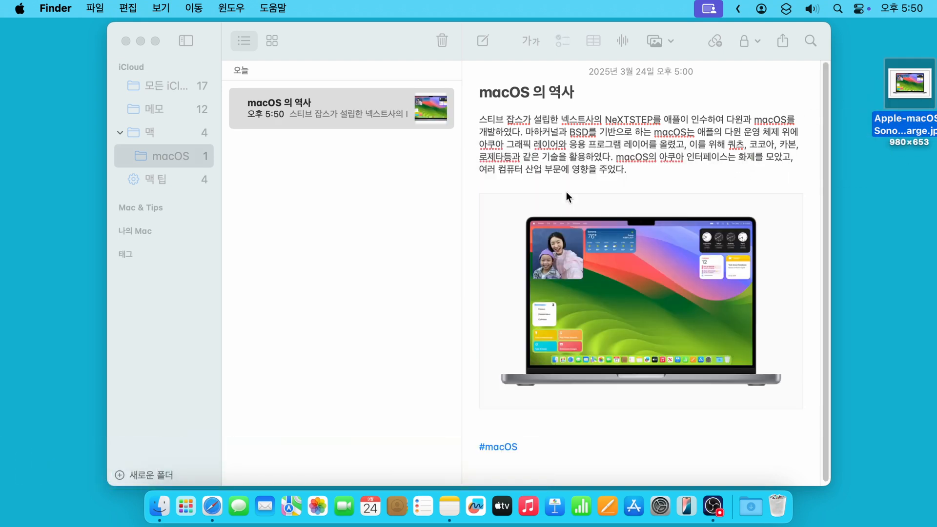
{"action": "right_click", "coordinate": [674, 265]}
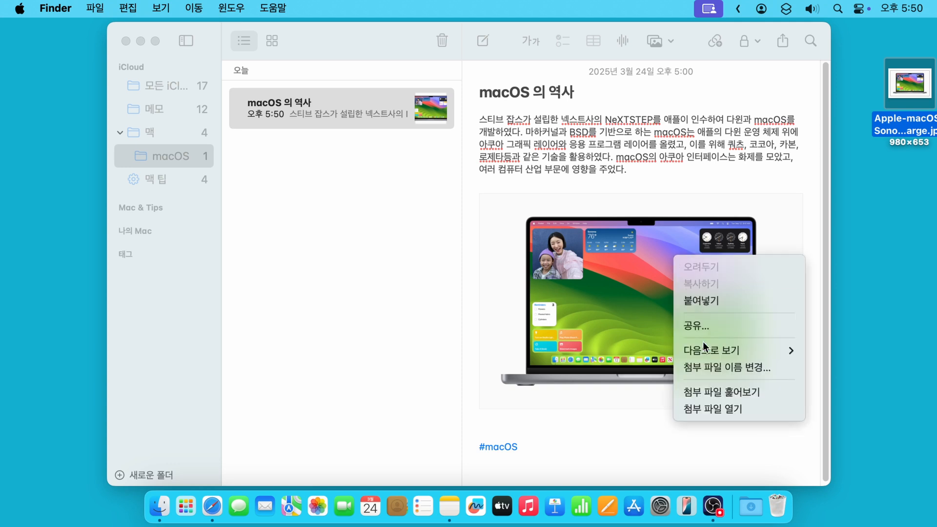
{"action": "mouse_move", "coordinate": [703, 353]}
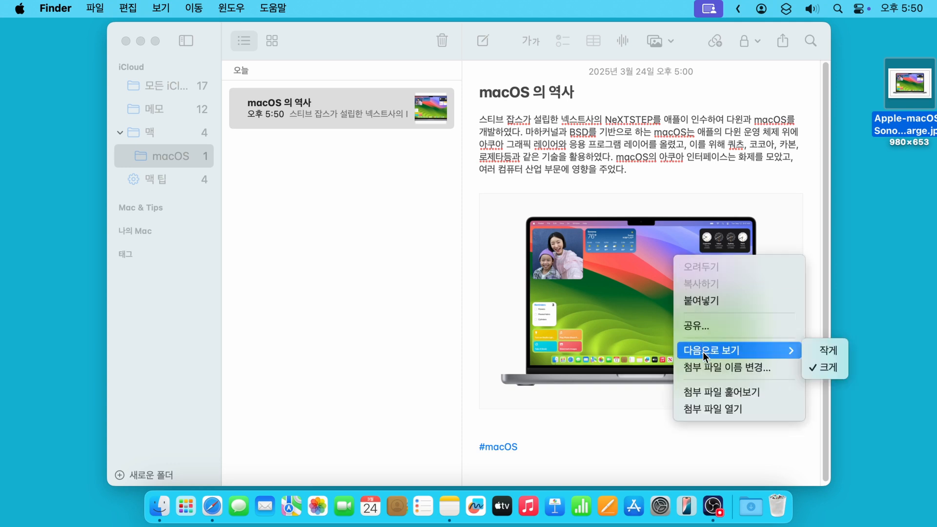
{"action": "left_click", "coordinate": [814, 349]}
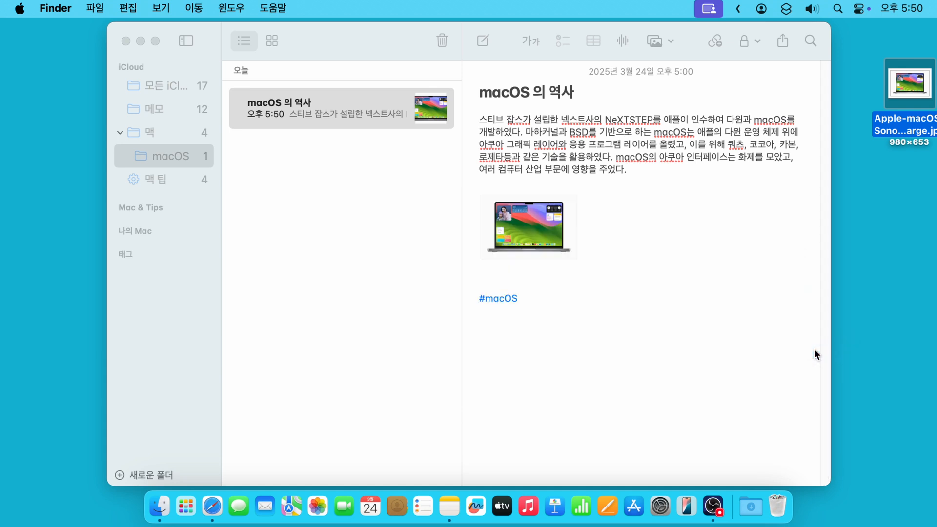
View the inserted MacBook image enlarged in a Quick Look preview and close the preview
{"action": "left_click", "coordinate": [533, 226]}
{"action": "key", "text": "Return"}
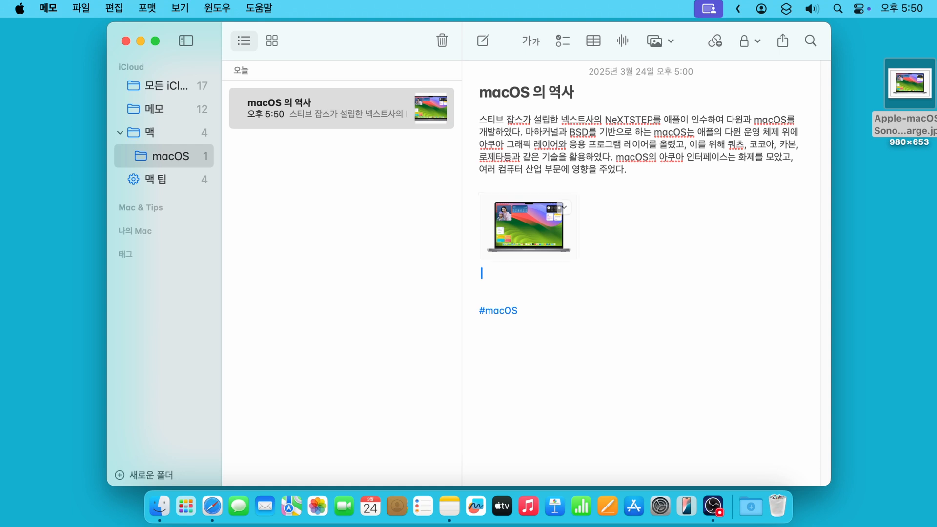
{"action": "left_click", "coordinate": [532, 216]}
{"action": "key", "text": "space"}
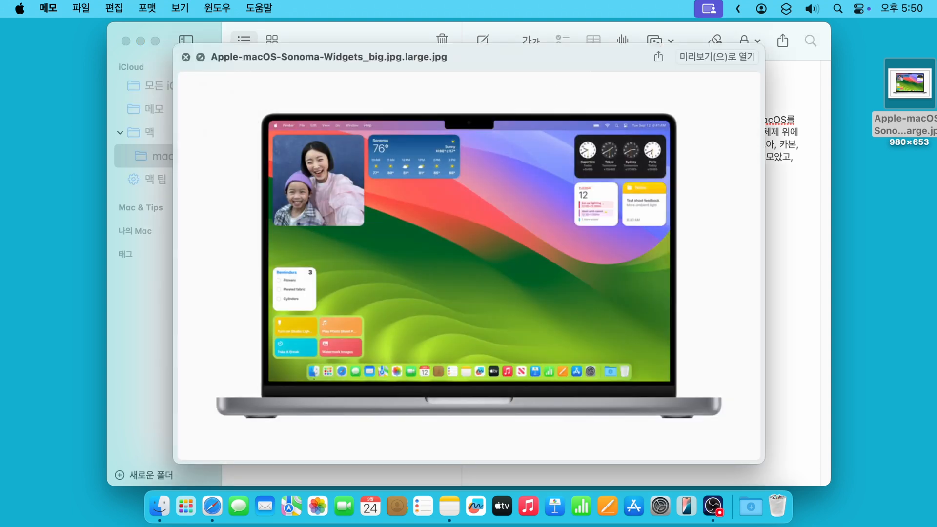
{"action": "key", "text": "space"}
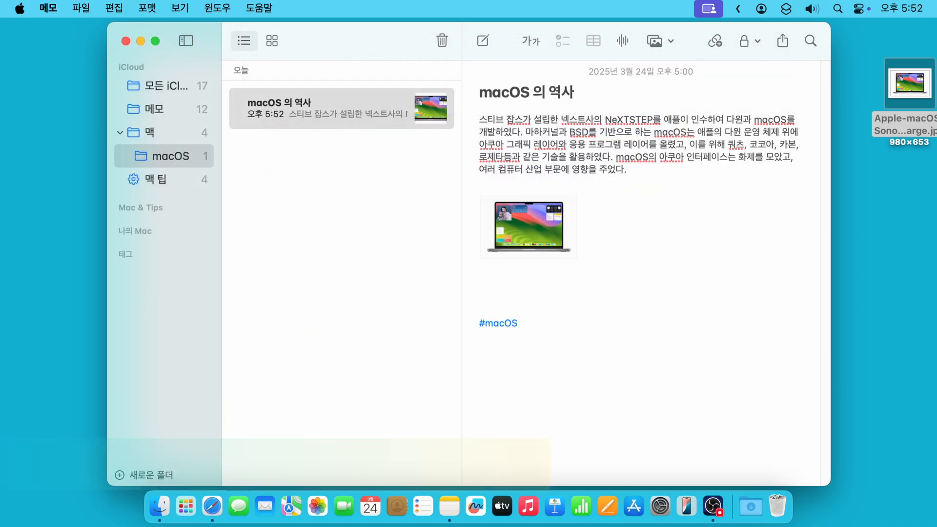
Add the web link apple.com on its own line below the MacBook image
{"action": "key", "text": "Return"}
{"action": "key", "text": "Return"}
{"action": "type", "text": "a"}
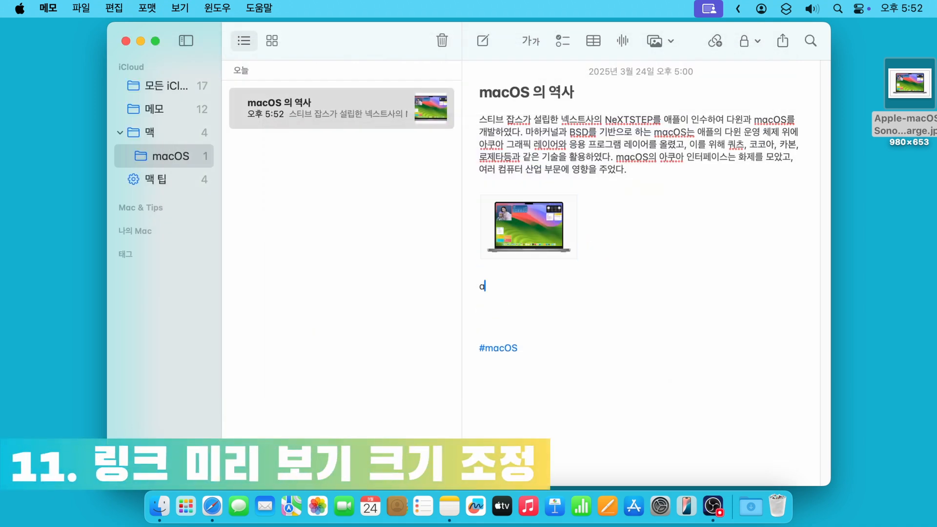
{"action": "type", "text": "pple.com"}
{"action": "key", "text": "Return"}
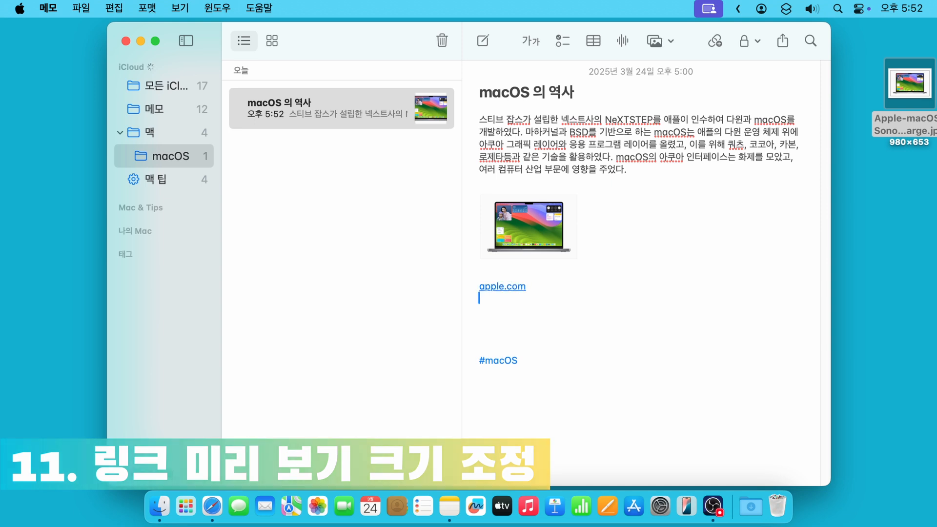
Show the apple.com link as a link preview (링크 미리보기 표시) and switch the preview card to the small size
{"action": "right_click", "coordinate": [512, 289]}
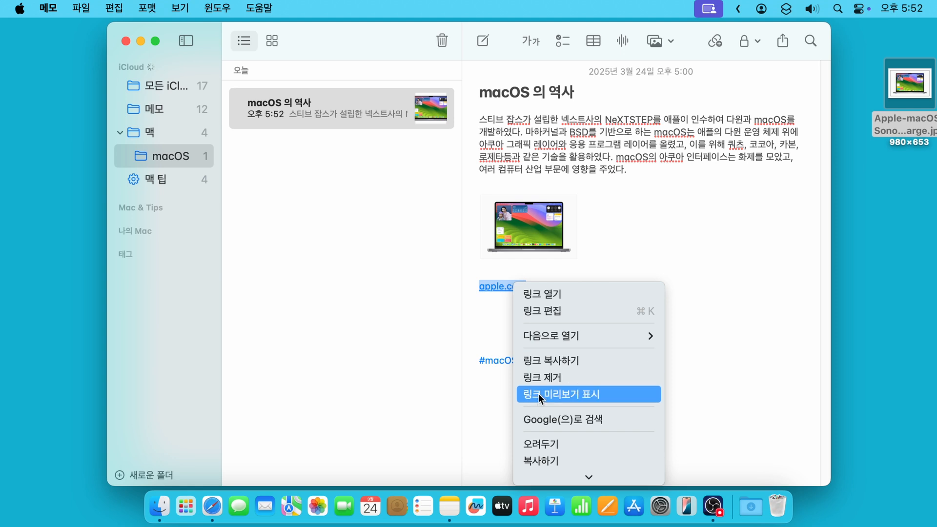
{"action": "left_click", "coordinate": [608, 397]}
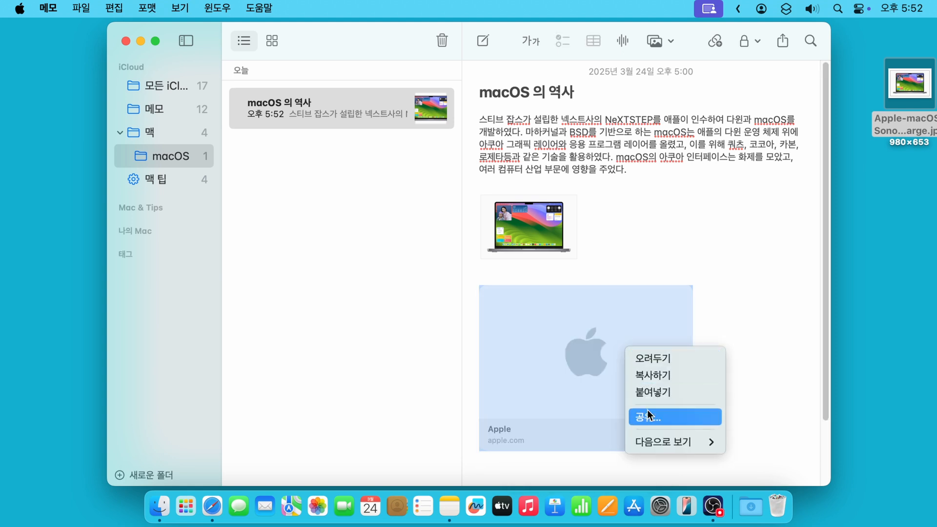
{"action": "mouse_move", "coordinate": [646, 438]}
{"action": "left_click", "coordinate": [759, 457]}
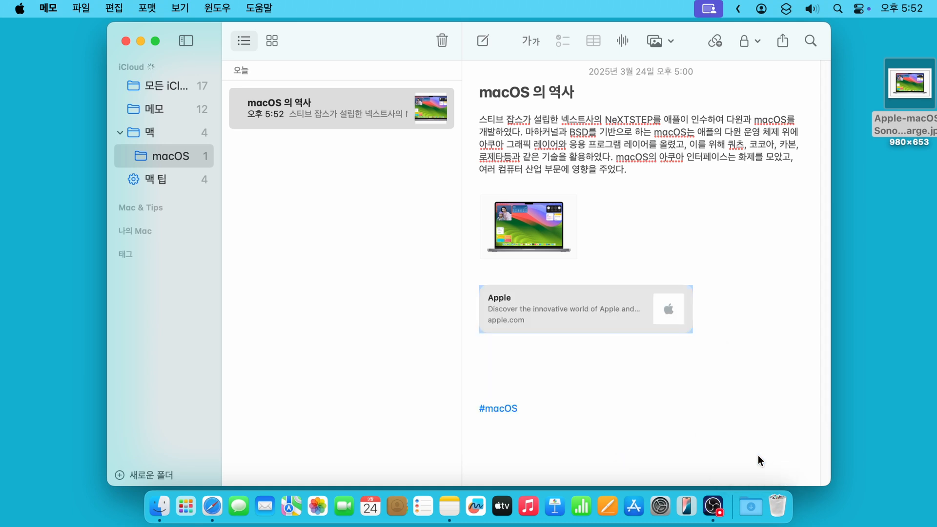
View the apple.com web page in Quick Look from its link preview card
{"action": "left_click", "coordinate": [591, 310]}
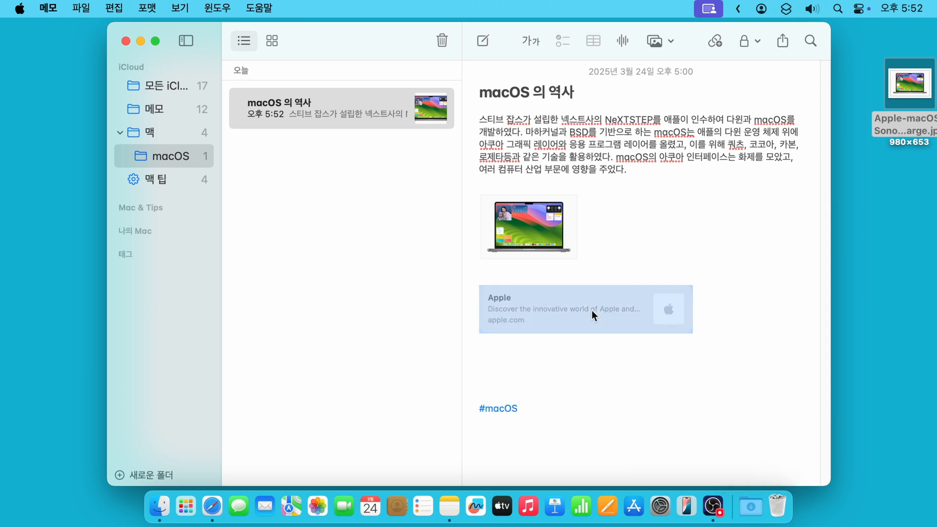
{"action": "key", "text": "space"}
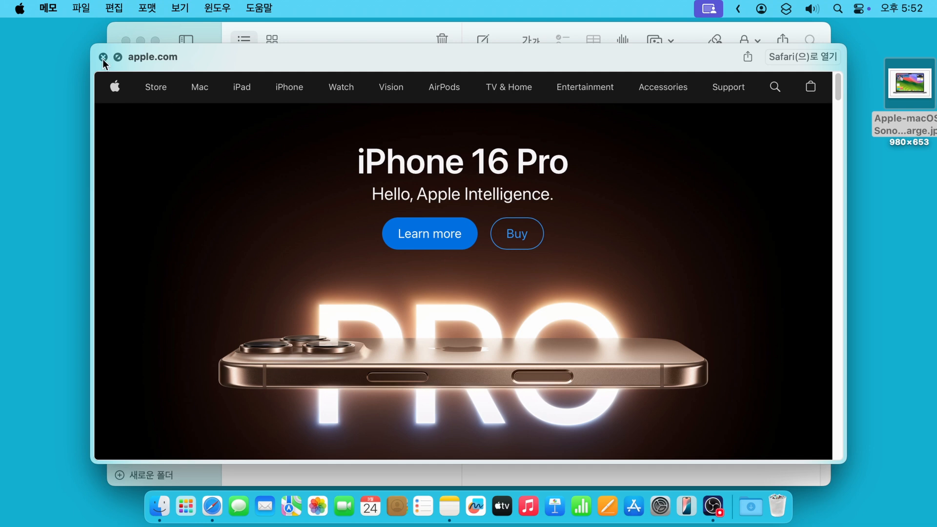
Close the web page preview and switch the apple.com link preview card to a plain link (일반 링크)
{"action": "left_click", "coordinate": [103, 57]}
{"action": "right_click", "coordinate": [583, 298]}
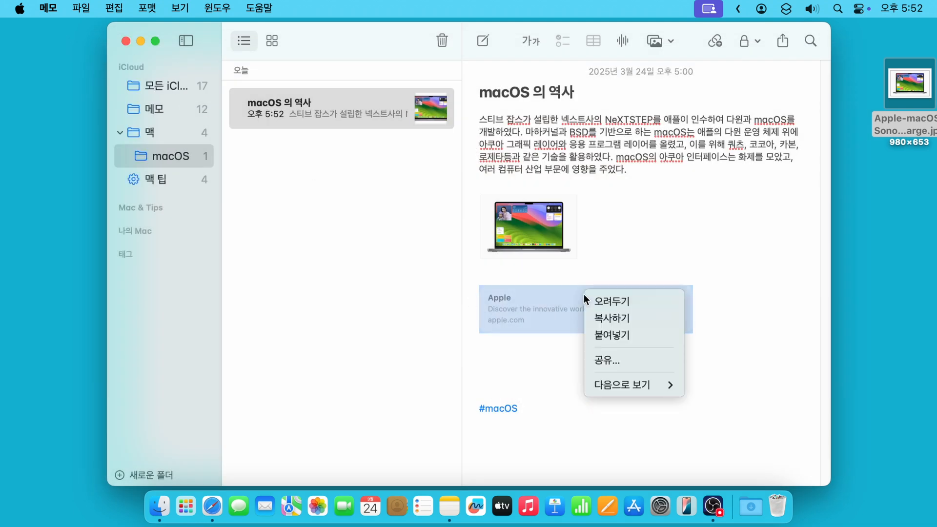
{"action": "mouse_move", "coordinate": [612, 382]}
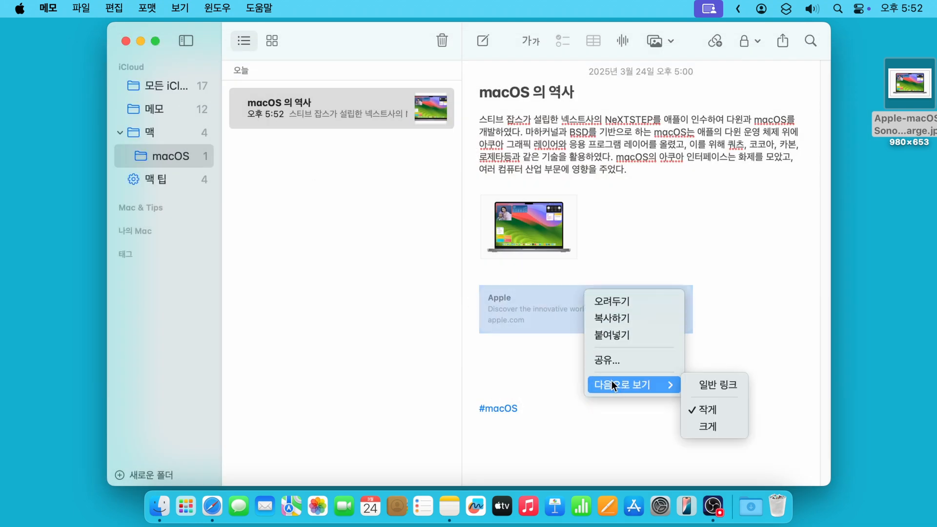
{"action": "left_click", "coordinate": [711, 389]}
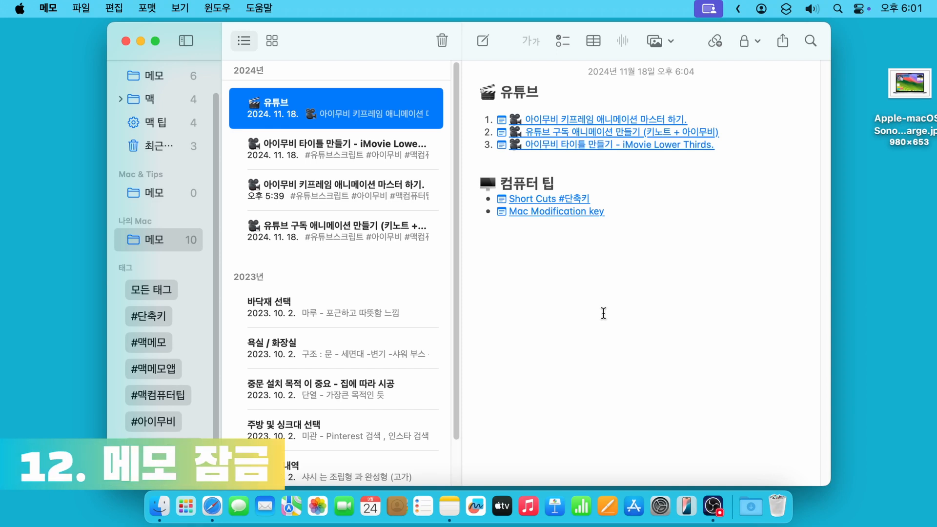
Lock the 유튜브 note using the Mac login password, entering that password to confirm
{"action": "left_click", "coordinate": [757, 42]}
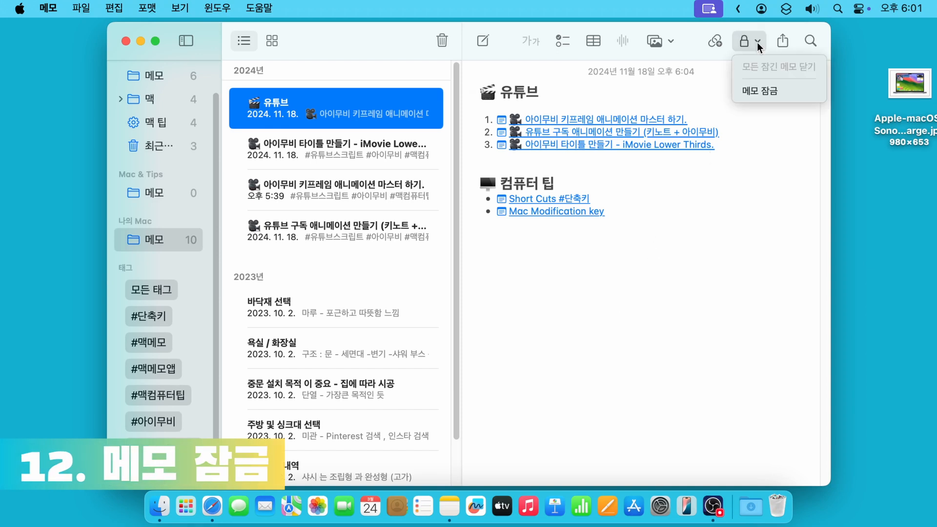
{"action": "left_click", "coordinate": [781, 95]}
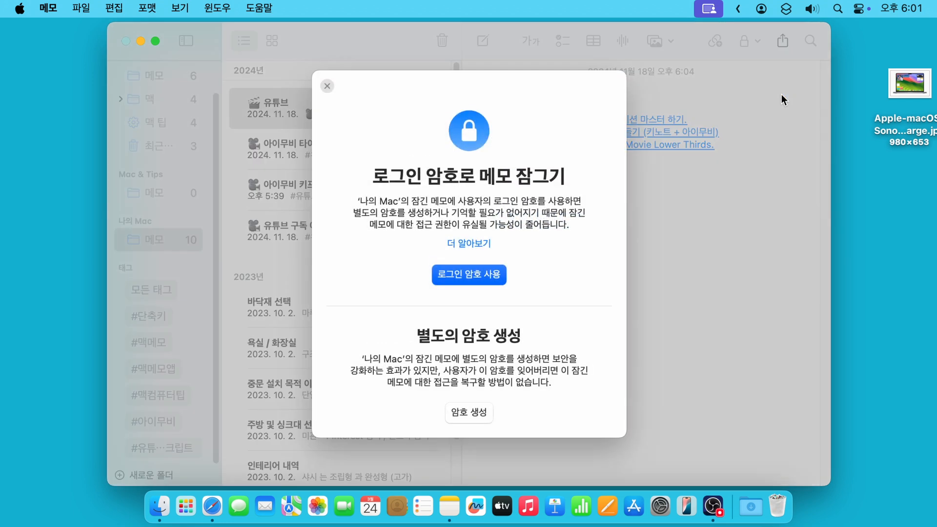
{"action": "left_click", "coordinate": [467, 271]}
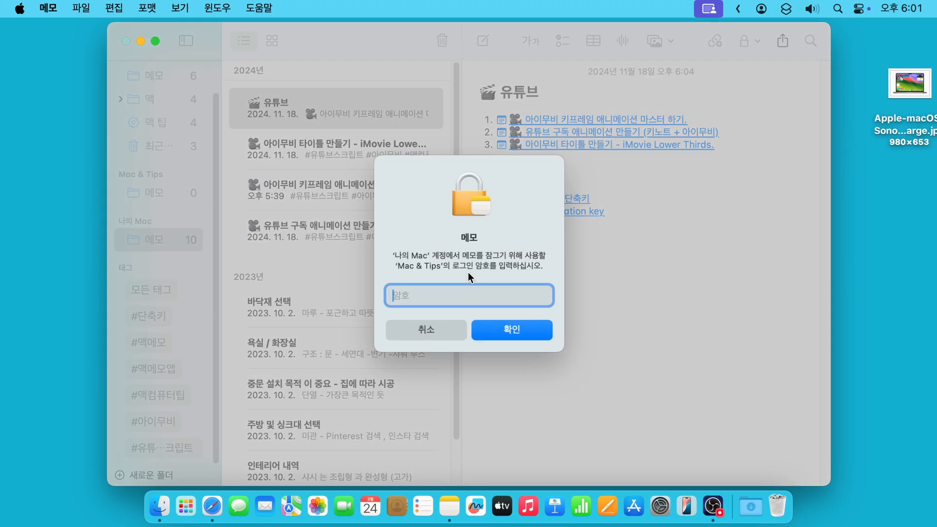
{"action": "type", "text": "••••"}
{"action": "left_click", "coordinate": [514, 337]}
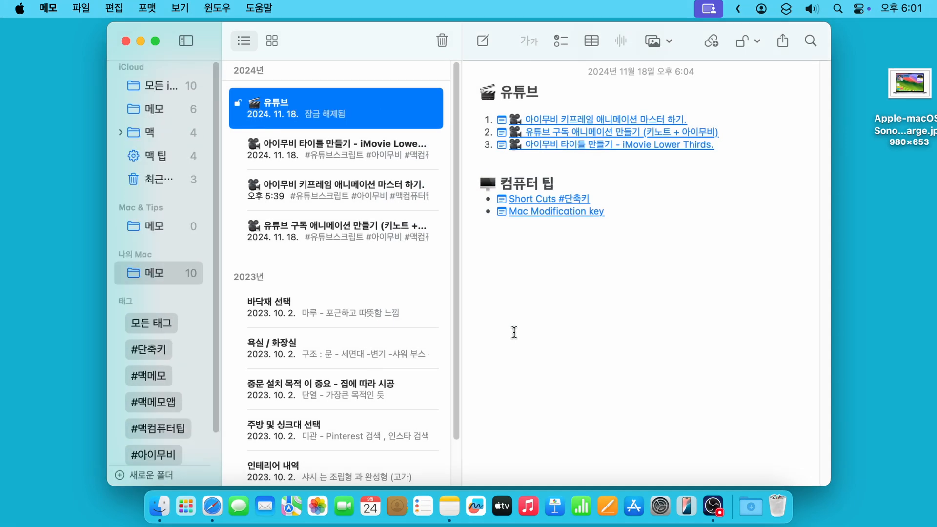
Close all locked notes (모든 잠긴 메모 닫기) and reopen the 유튜브 note by entering the Mac login password
{"action": "left_click", "coordinate": [760, 42]}
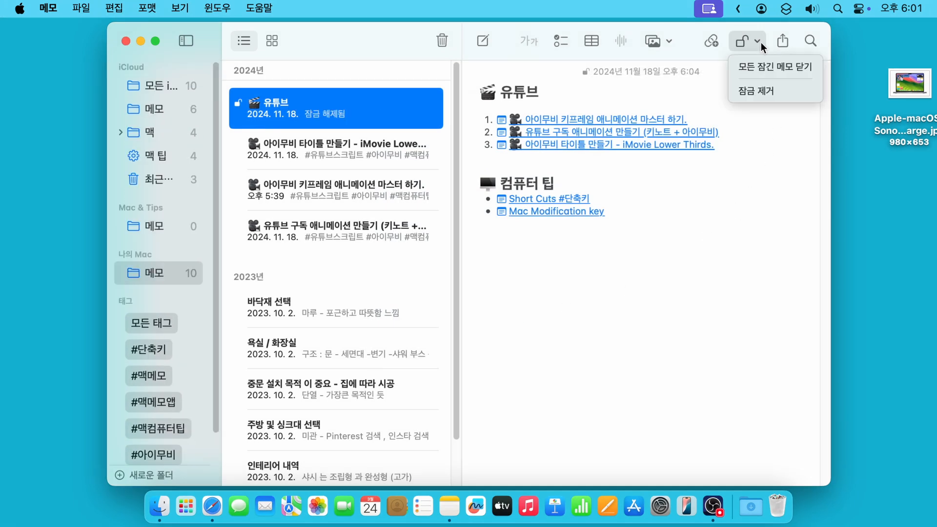
{"action": "left_click", "coordinate": [758, 68]}
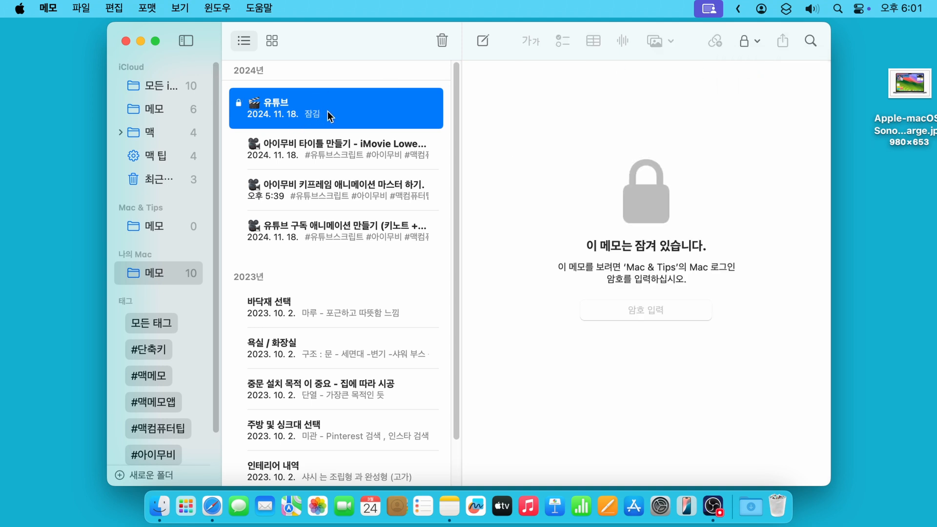
{"action": "left_click", "coordinate": [657, 310]}
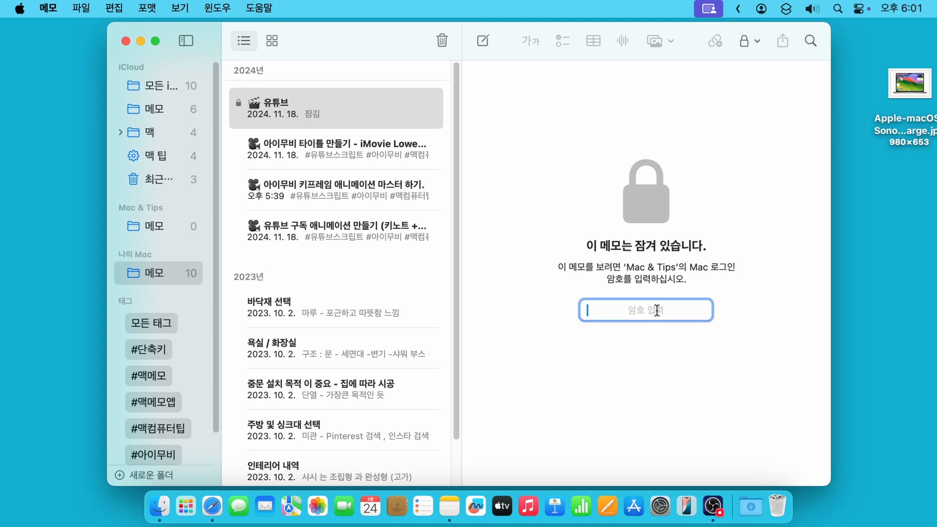
{"action": "type", "text": "••••"}
{"action": "key", "text": "Return"}
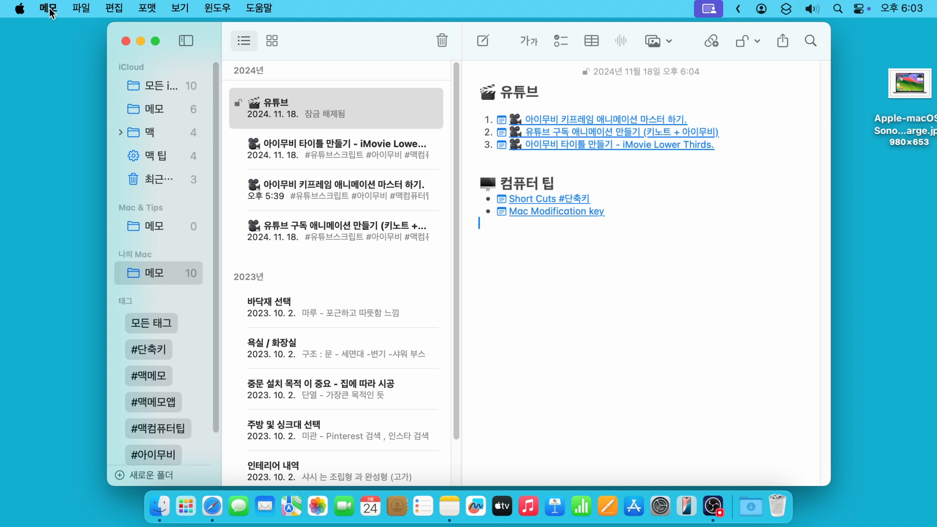
Select 나의 Mac as the account for locked notes (잠긴 메모) in the Notes settings
{"action": "left_click", "coordinate": [52, 9]}
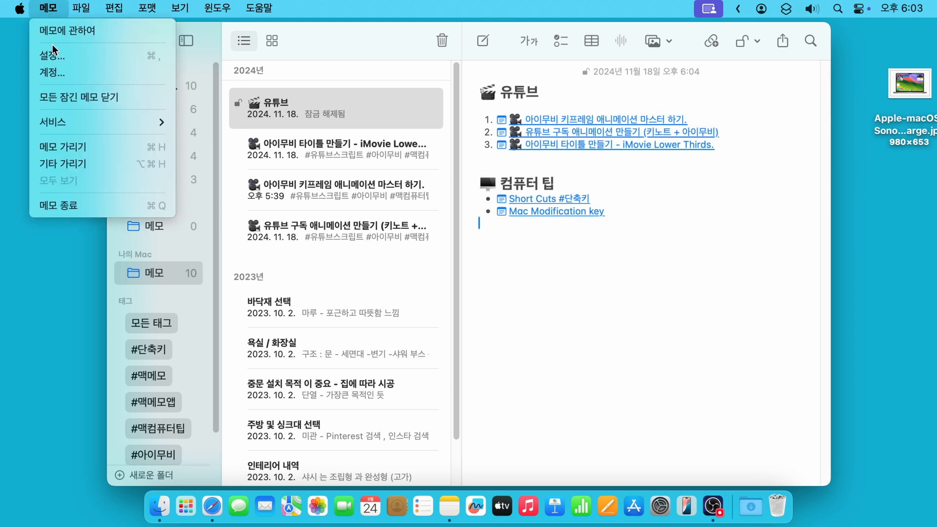
{"action": "left_click", "coordinate": [90, 51]}
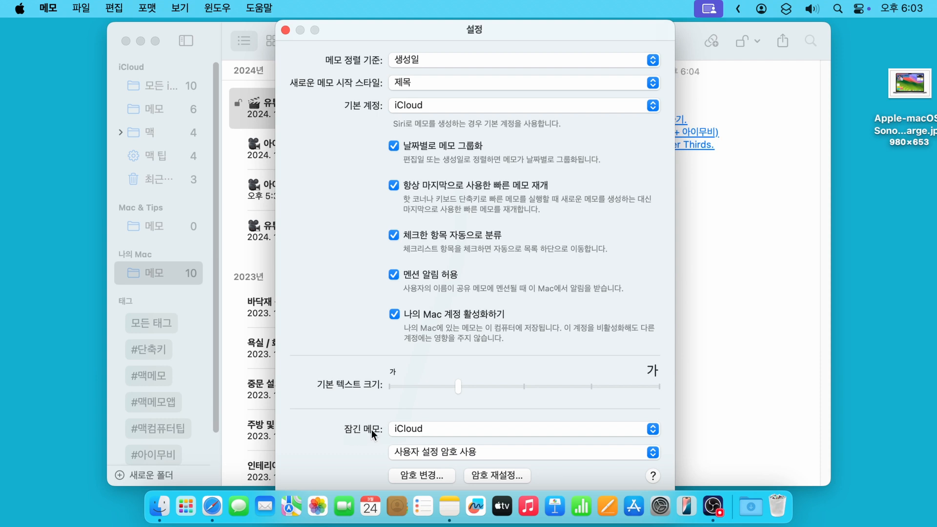
{"action": "left_click", "coordinate": [540, 432]}
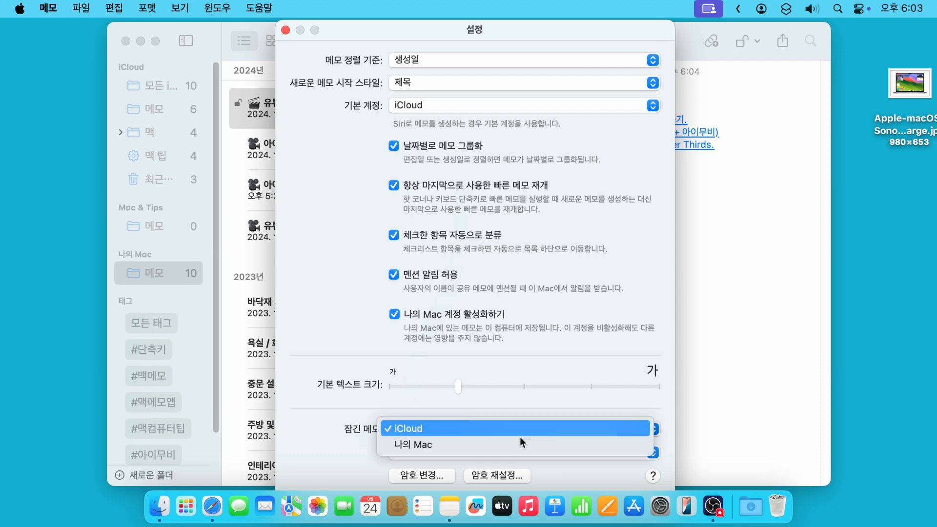
{"action": "left_click", "coordinate": [471, 444]}
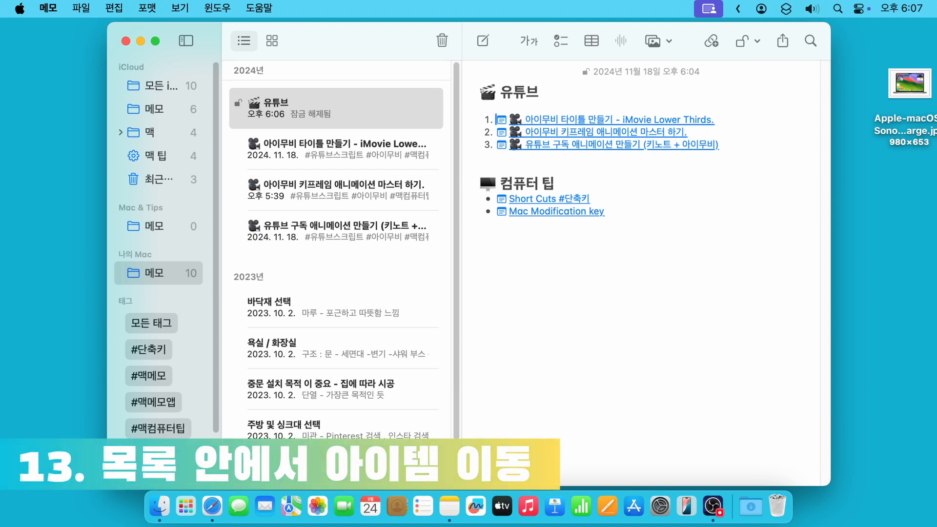
Check which list style is applied to the three linked items under the 유튜브 title
{"action": "left_click_drag", "start_coordinate": [482, 117], "coordinate": [715, 146]}
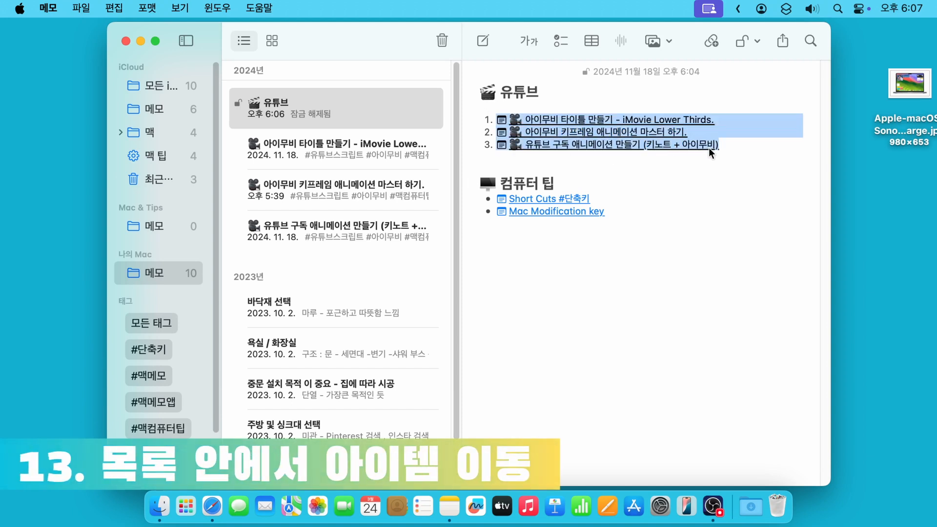
{"action": "left_click", "coordinate": [527, 44]}
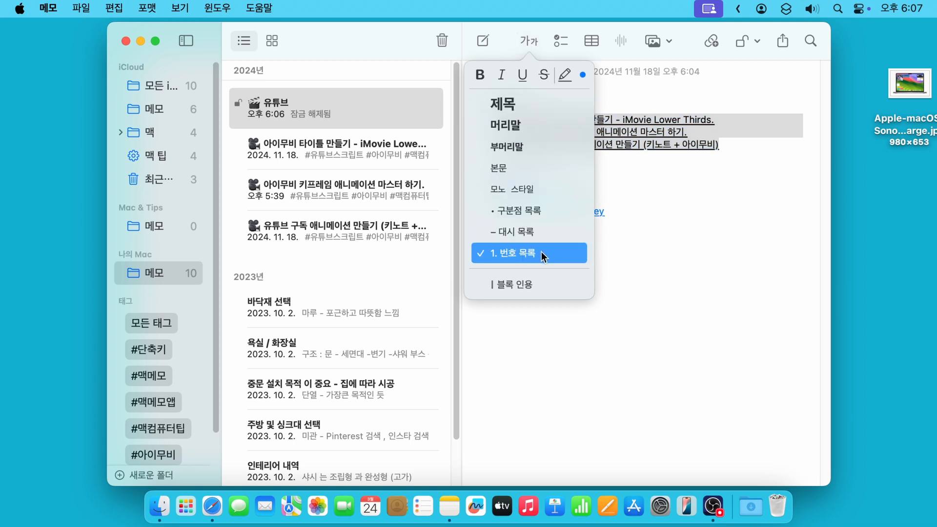
{"action": "left_click", "coordinate": [634, 241]}
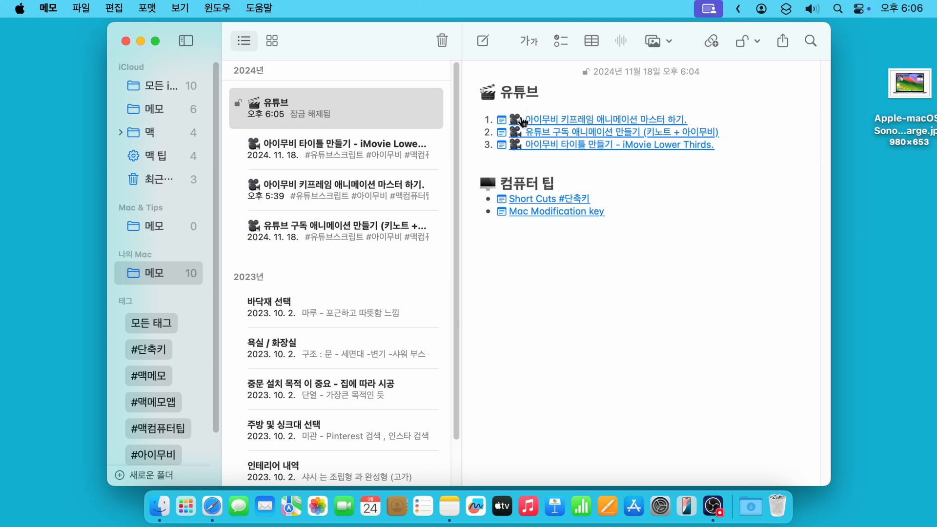
Move the third numbered item, 아이무비 타이틀 만들기, up one place in the 유튜브 list
{"action": "left_click_drag", "start_coordinate": [722, 146], "coordinate": [497, 147]}
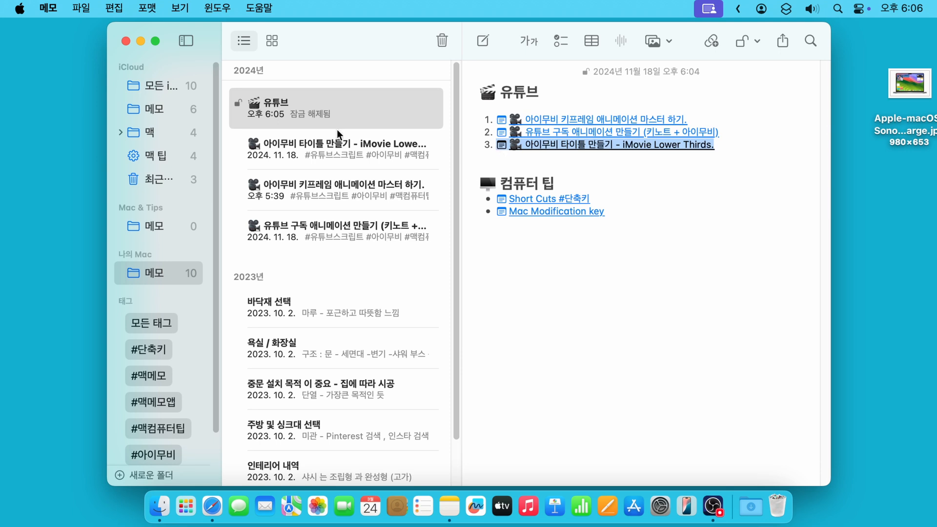
{"action": "left_click", "coordinate": [148, 8]}
{"action": "mouse_move", "coordinate": [201, 250]}
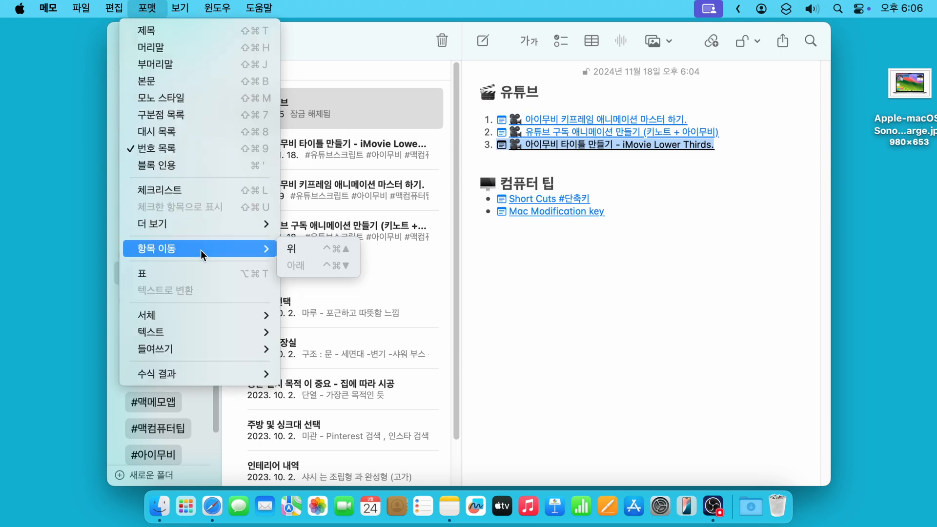
{"action": "left_click", "coordinate": [333, 251]}
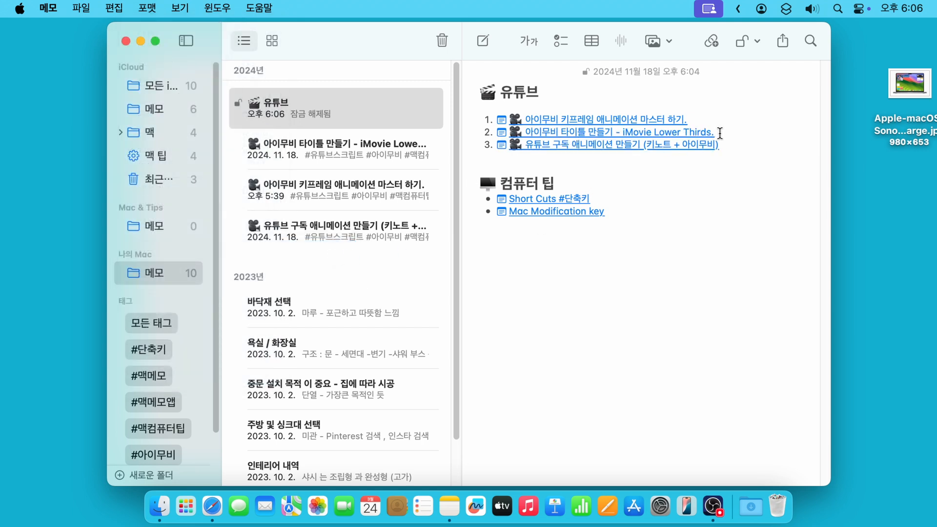
Move the second numbered item, 아이무비 타이틀 만들기, up and down within the list using the move-item command
{"action": "triple_click", "coordinate": [671, 134]}
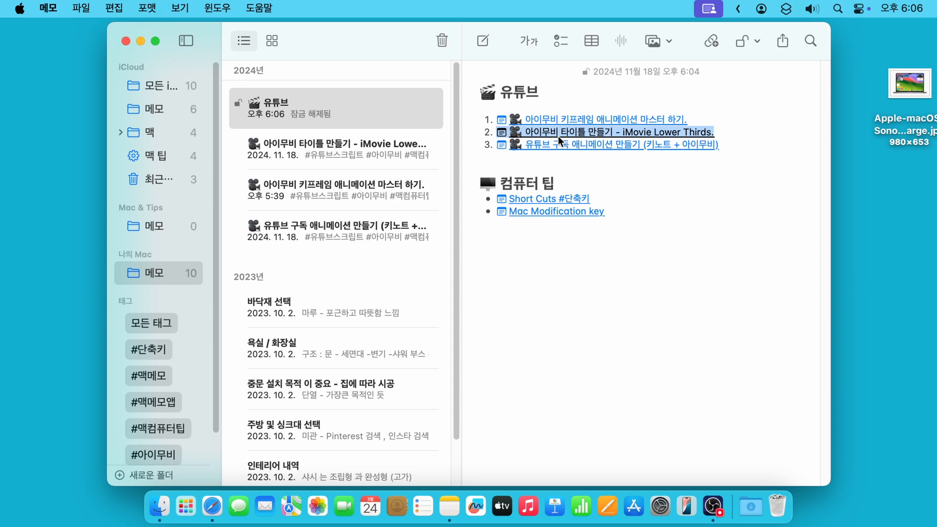
{"action": "key", "text": "ctrl+super+Up"}
{"action": "key", "text": "ctrl+super+Down"}
{"action": "key", "text": "ctrl+super+Down"}
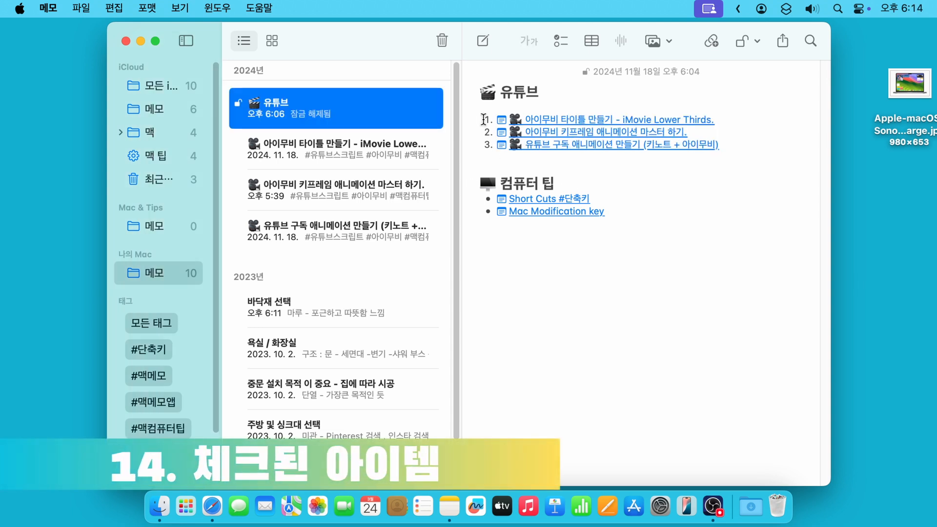
Convert the three numbered 유튜브 items to a checklist and check off 아이무비 타이틀 만들기 and 아이무비 키프레임 애니메이션 마스터 하기
{"action": "left_click_drag", "start_coordinate": [483, 119], "coordinate": [642, 152]}
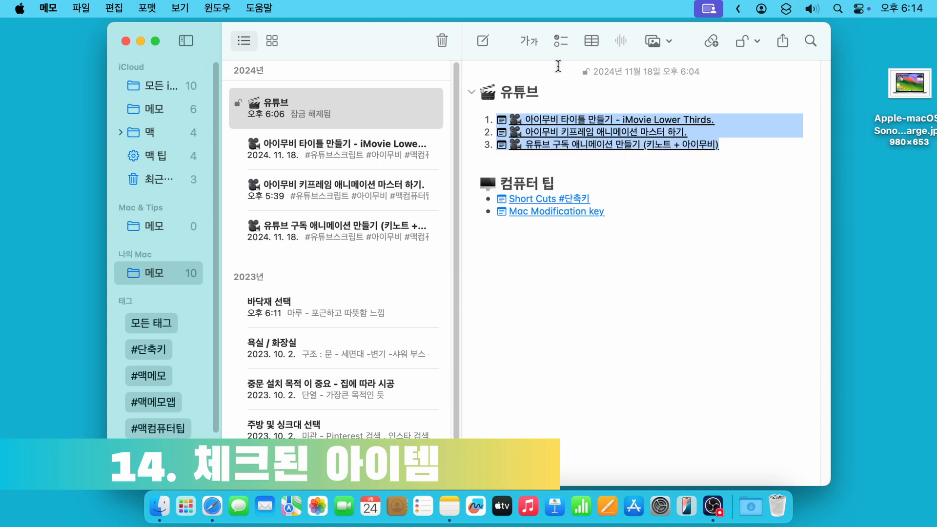
{"action": "left_click", "coordinate": [561, 42]}
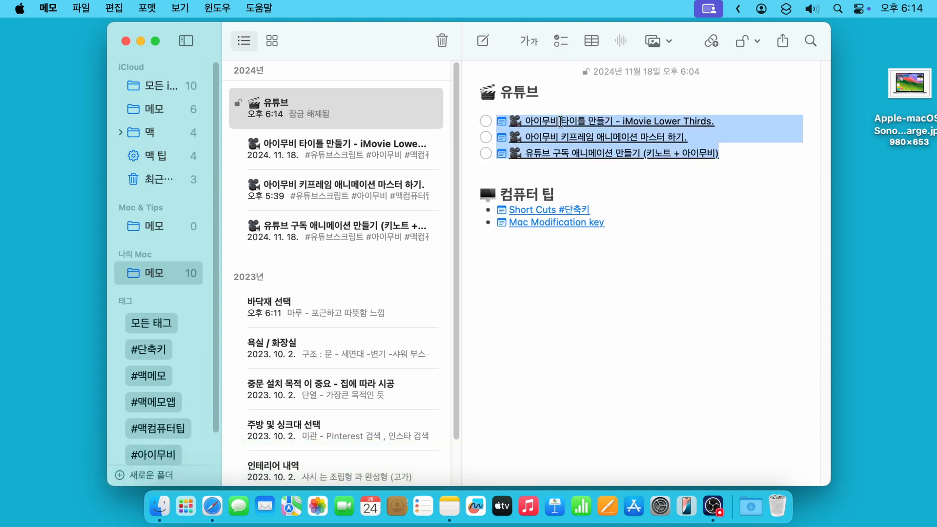
{"action": "left_click", "coordinate": [719, 141]}
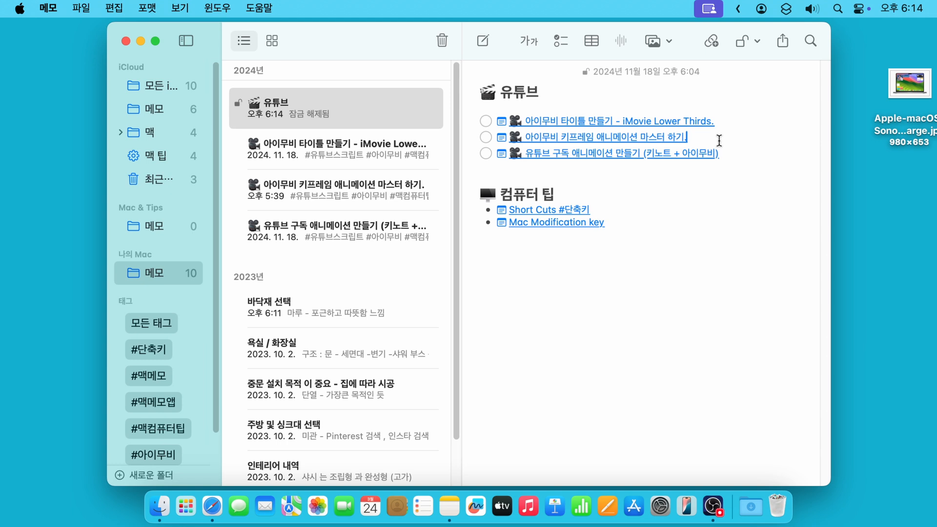
{"action": "left_click", "coordinate": [487, 121]}
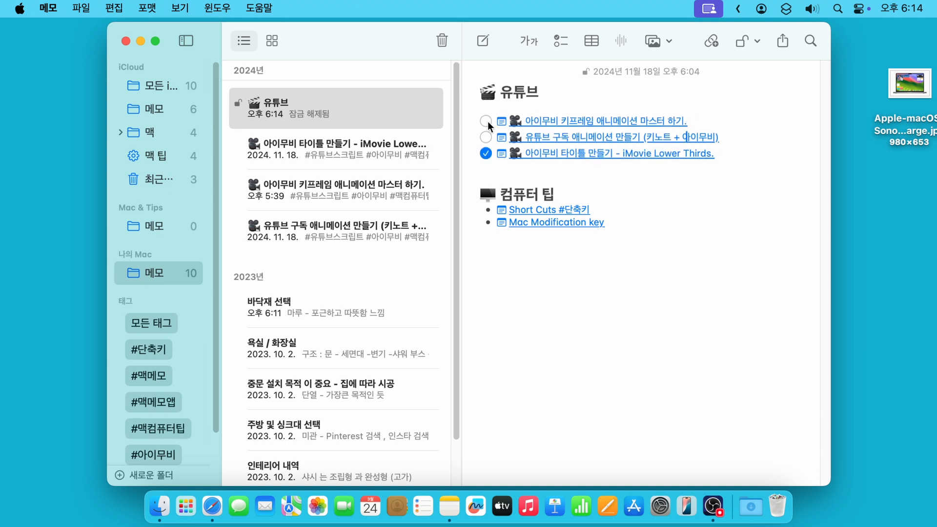
{"action": "left_click", "coordinate": [486, 121]}
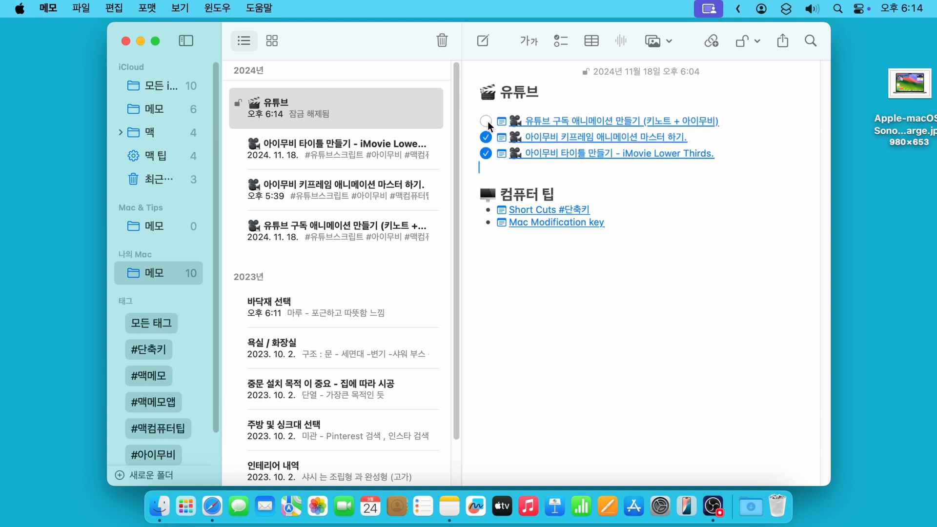
Turn off automatic sorting of checked items (체크한 항목 자동으로 분류) in the Notes settings and close them
{"action": "left_click", "coordinate": [56, 11]}
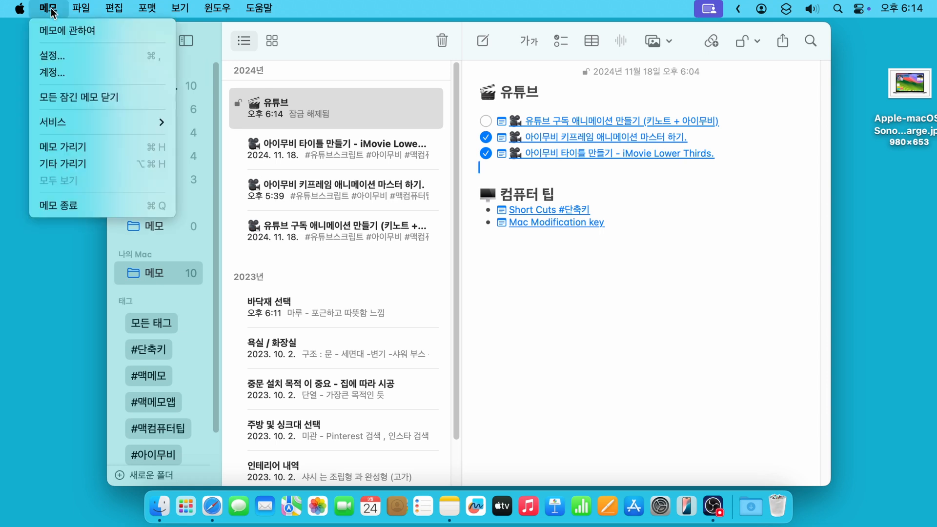
{"action": "left_click", "coordinate": [69, 58]}
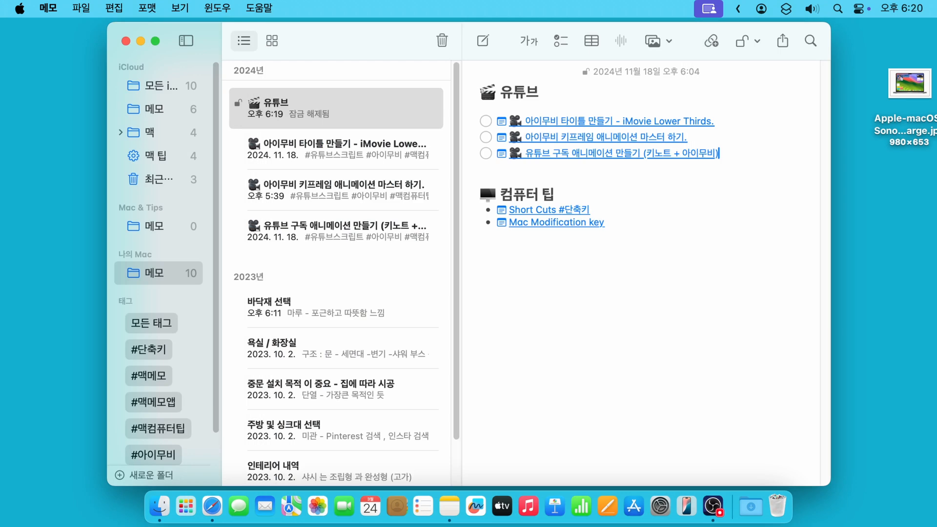
{"action": "left_click", "coordinate": [49, 8]}
{"action": "left_click", "coordinate": [78, 61]}
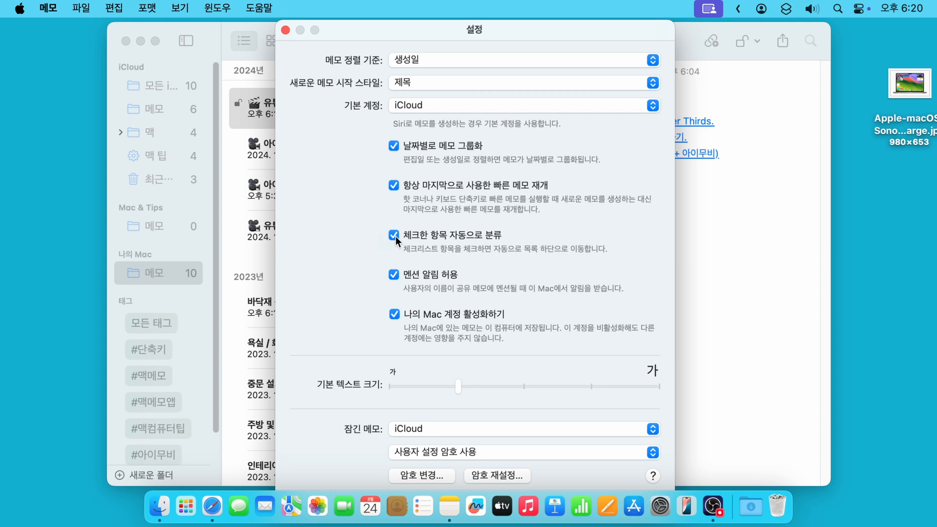
{"action": "left_click", "coordinate": [286, 30]}
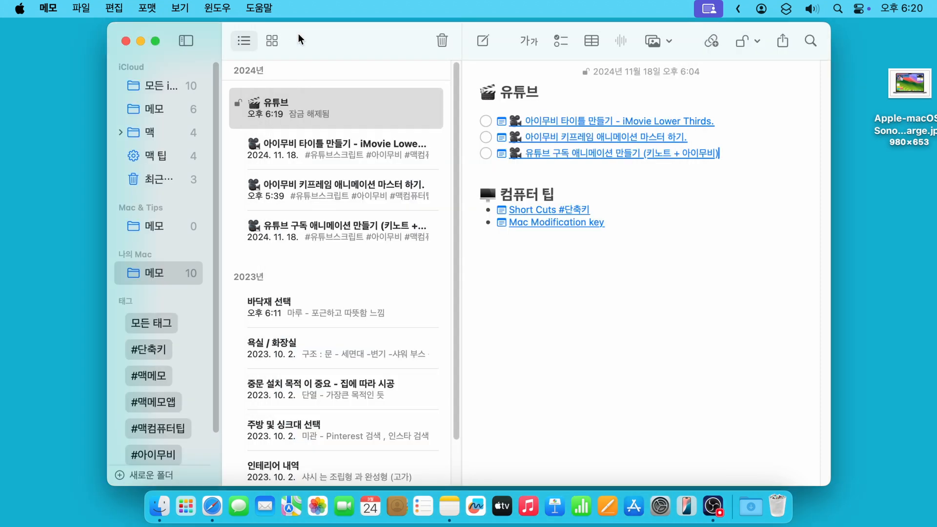
Check off 아이무비 키프레임 애니메이션 마스터 하기 and move checked items to the end of the list (체크한 항목 하단으로 이동)
{"action": "left_click", "coordinate": [486, 138]}
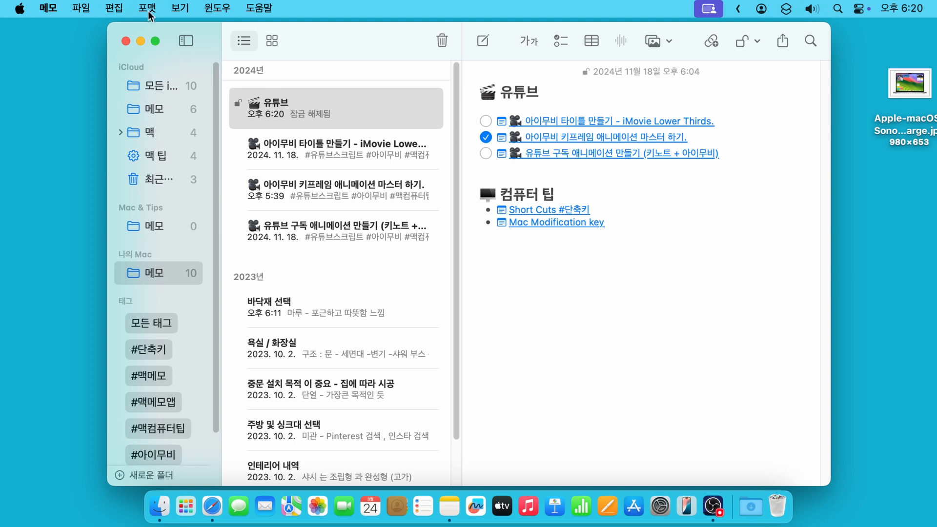
{"action": "left_click", "coordinate": [148, 7]}
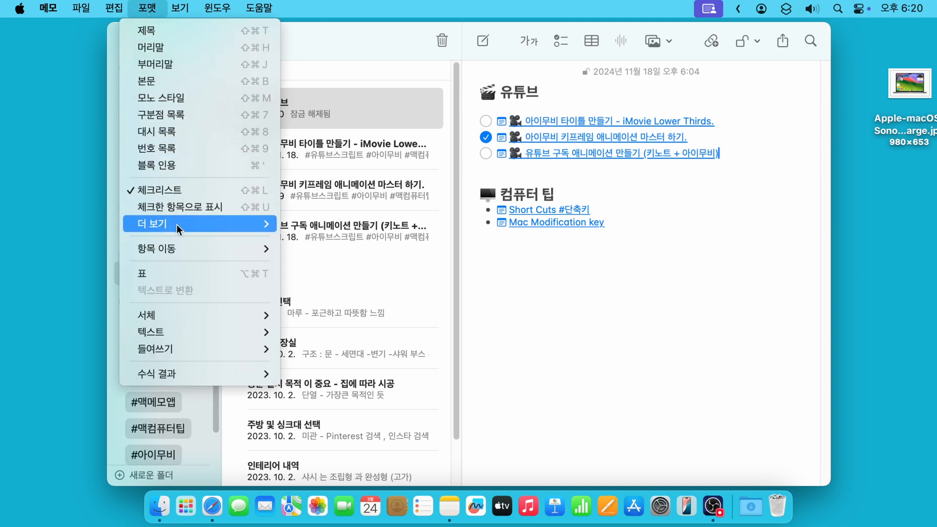
{"action": "mouse_move", "coordinate": [175, 229]}
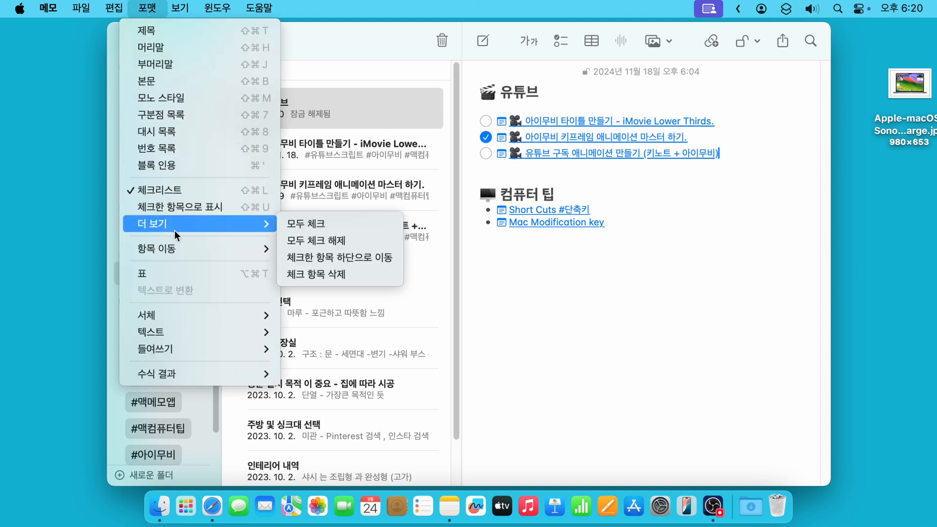
{"action": "left_click", "coordinate": [347, 256]}
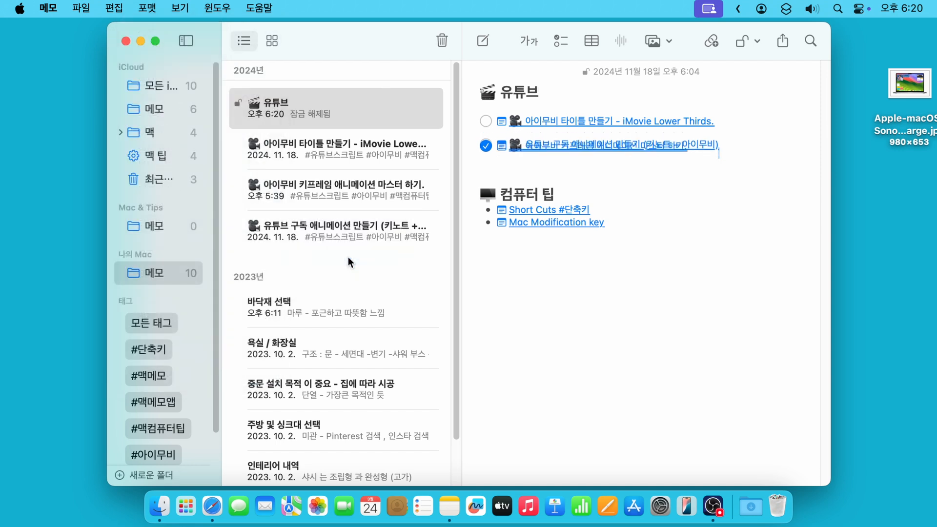
Review the additional checklist commands and place the cursor in the 유튜브 구독 애니메이션 만들기 checklist item
{"action": "left_click", "coordinate": [147, 8]}
{"action": "mouse_move", "coordinate": [204, 221]}
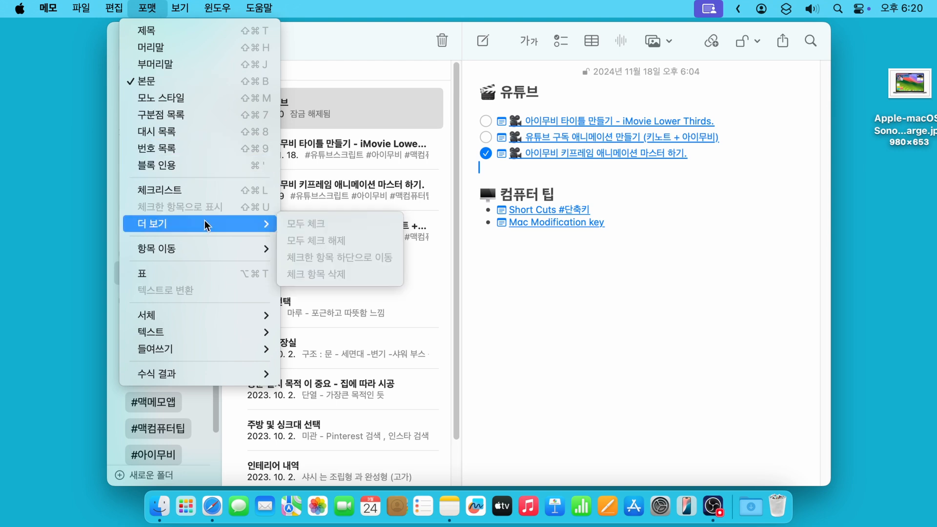
{"action": "left_click", "coordinate": [695, 153]}
{"action": "triple_click", "coordinate": [695, 153]}
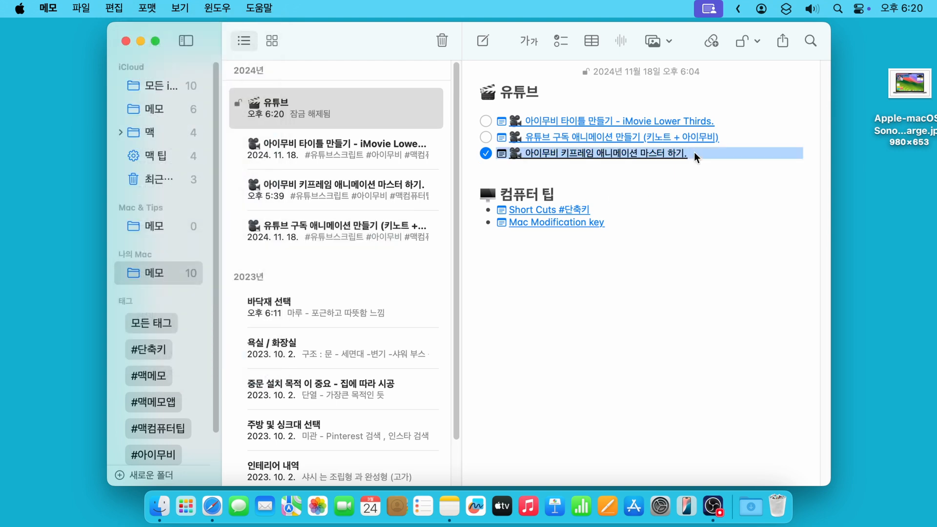
{"action": "left_click", "coordinate": [725, 139]}
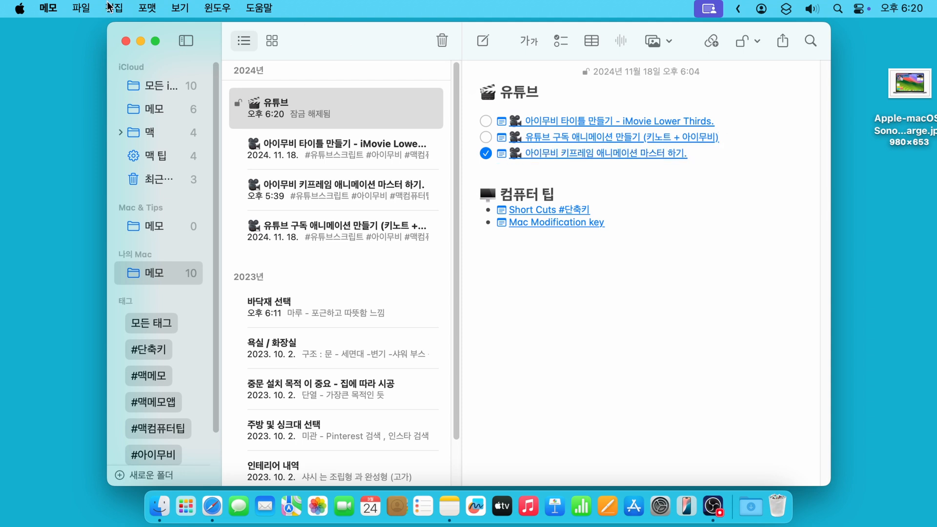